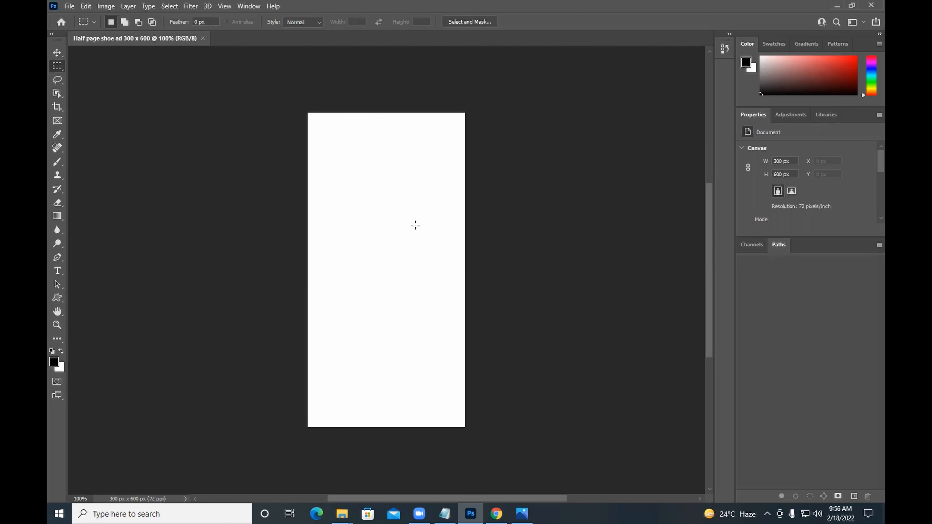
# Place the image pexels-ray-piedra-1537671 from the WEB ad folder as an embedded object in the shoe ad.
pyautogui.click(70, 6)
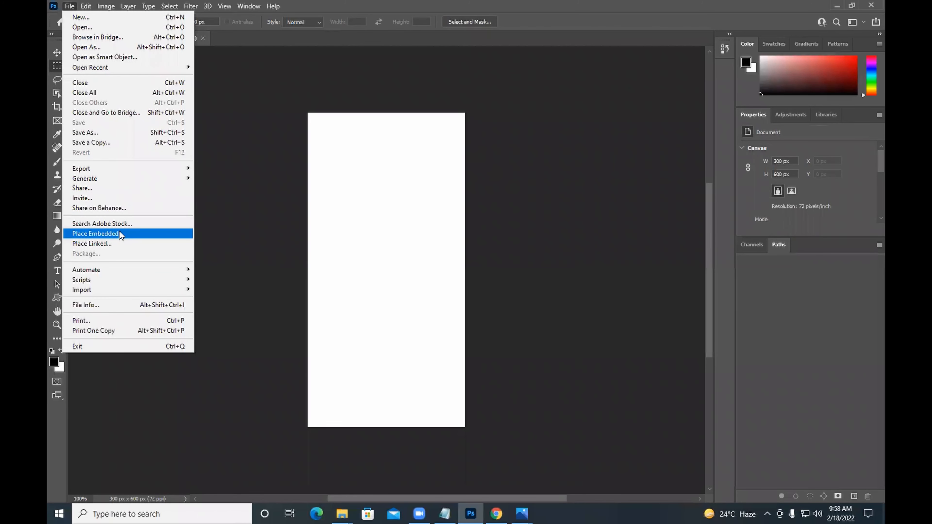
pyautogui.click(70, 7)
pyautogui.click(70, 7)
pyautogui.click(102, 233)
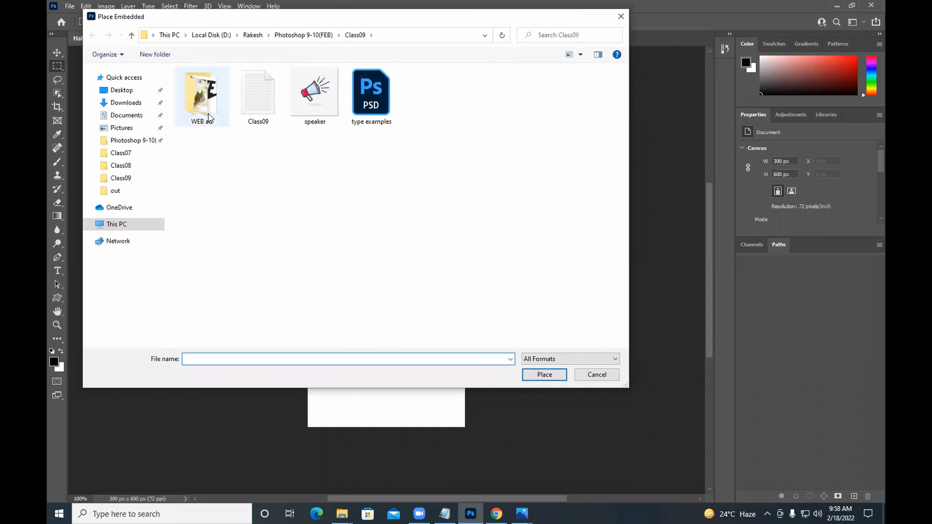
pyautogui.doubleClick(201, 92)
pyautogui.click(322, 101)
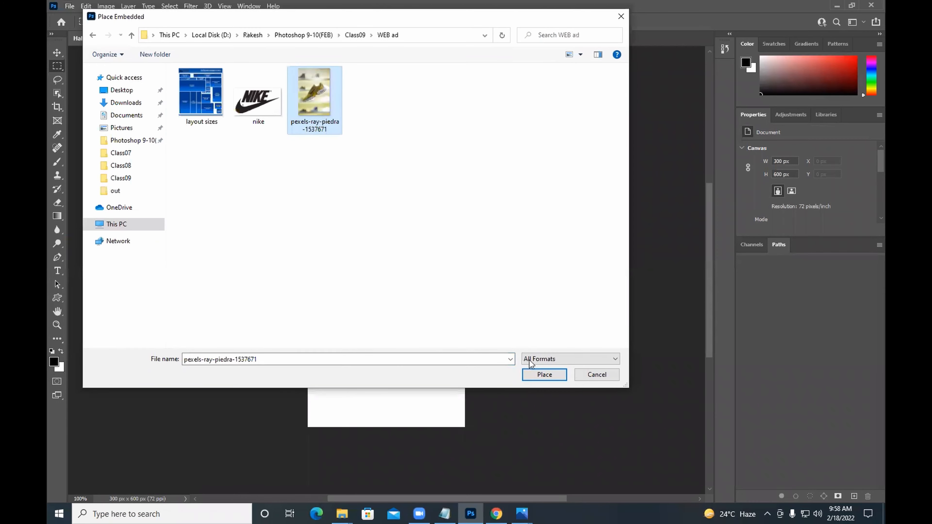
pyautogui.click(540, 377)
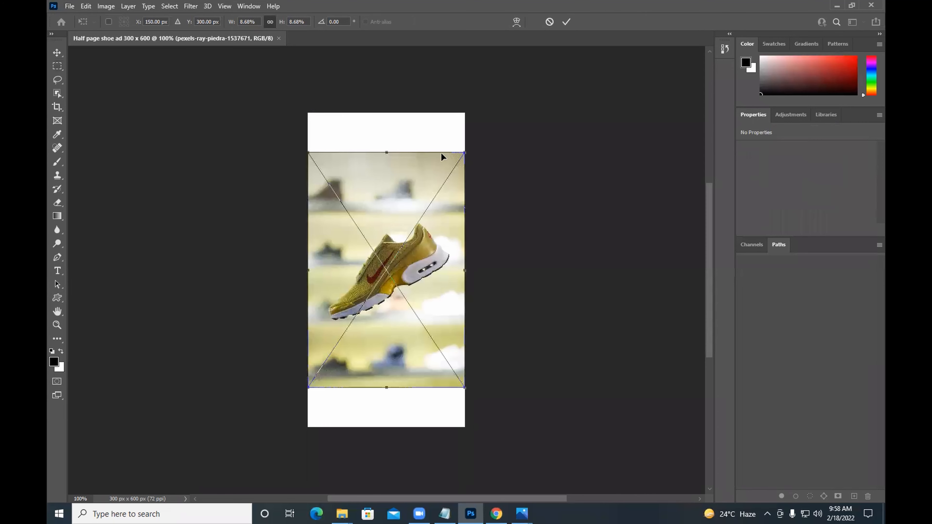
# Enlarge the placed shoe photo to about 9.65% so it extends past both side edges of the canvas.
pyautogui.moveTo(464, 152); pyautogui.dragTo(477, 138)
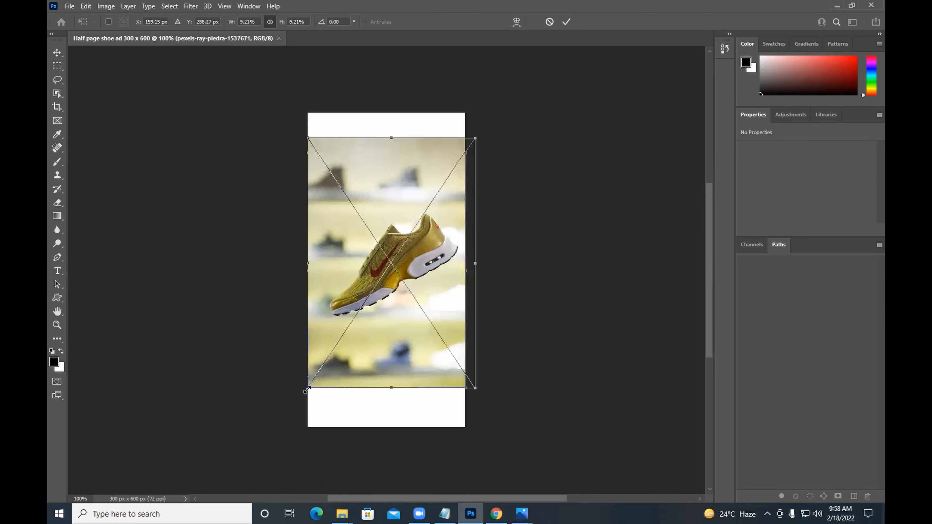
pyautogui.moveTo(307, 388); pyautogui.dragTo(300, 400)
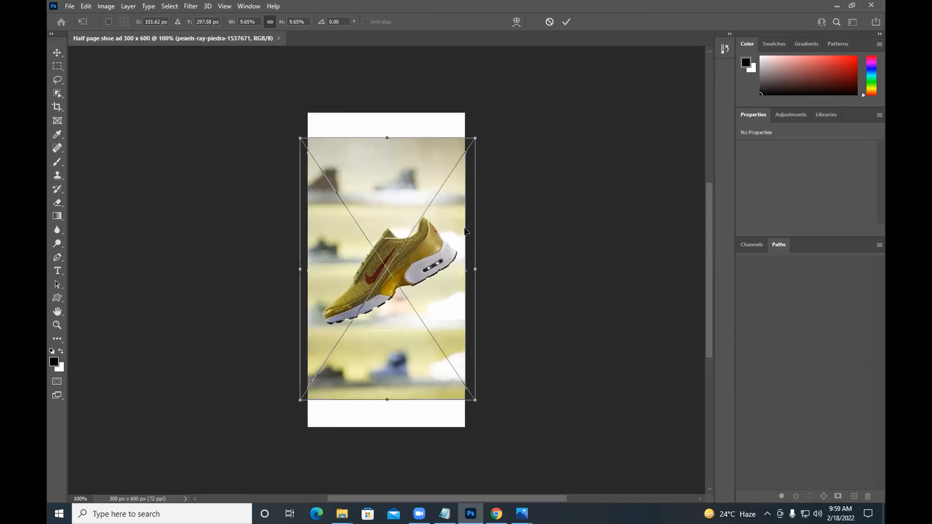
pyautogui.press('m')
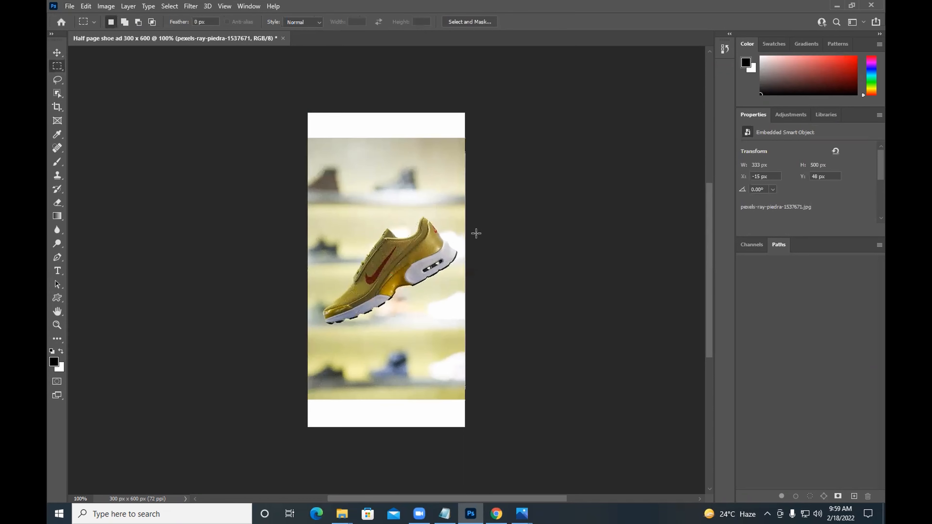
pyautogui.hotkey('ctrl', 't')
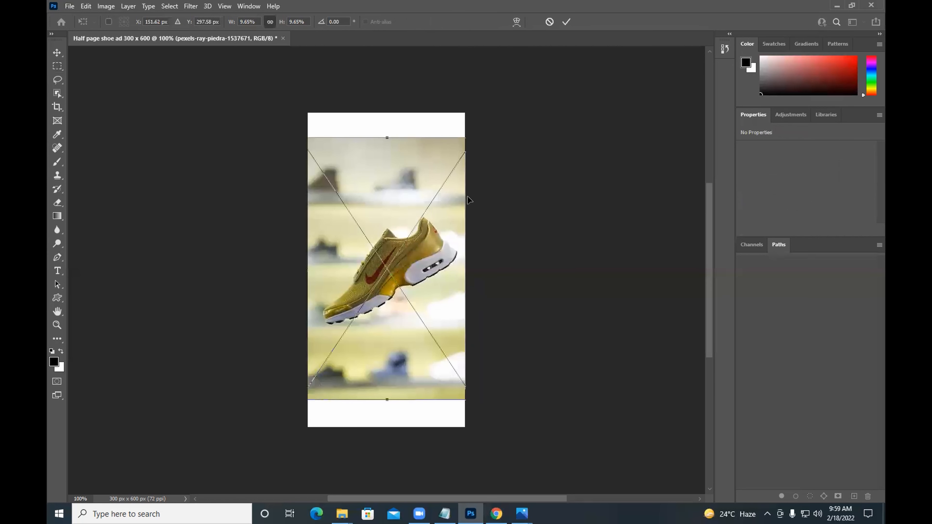
pyautogui.press('Return')
pyautogui.hotkey('ctrl', '+')
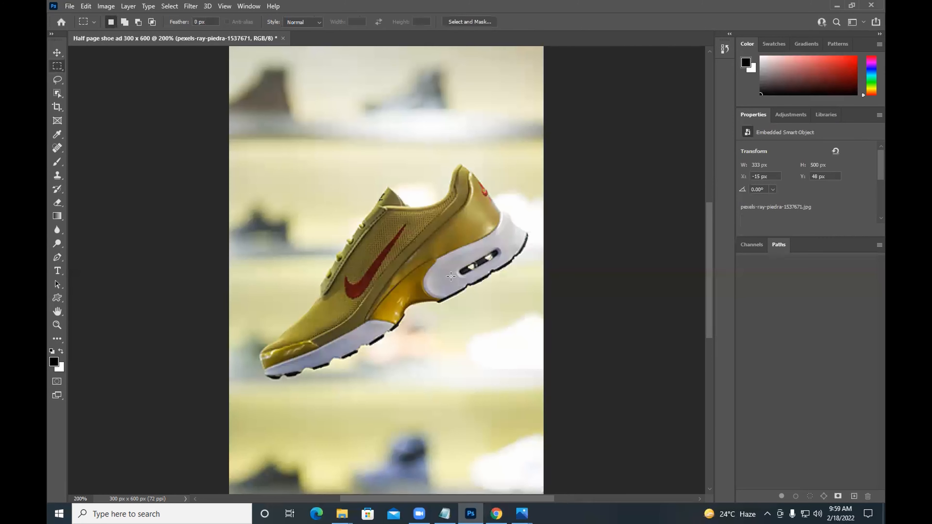
pyautogui.hotkey('ctrl', '-')
pyautogui.hotkey('ctrl', '+')
pyautogui.hotkey('ctrl', '-')
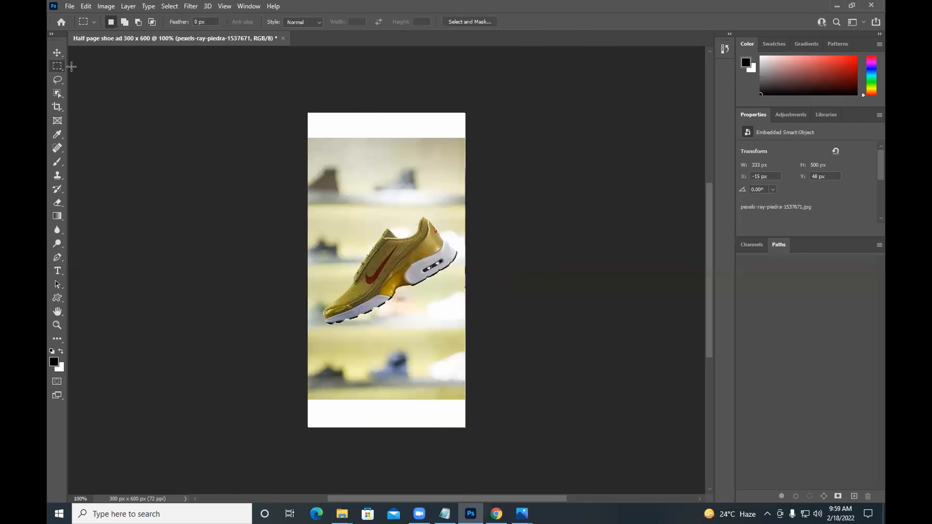
pyautogui.moveTo(347, 178); pyautogui.dragTo(399, 229)
pyautogui.hotkey('ctrl', 'd')
# Scale the shoe photo down to about 7.51%, centre it on the canvas and shift it up to about Y 292 px.
pyautogui.hotkey('ctrl', 't')
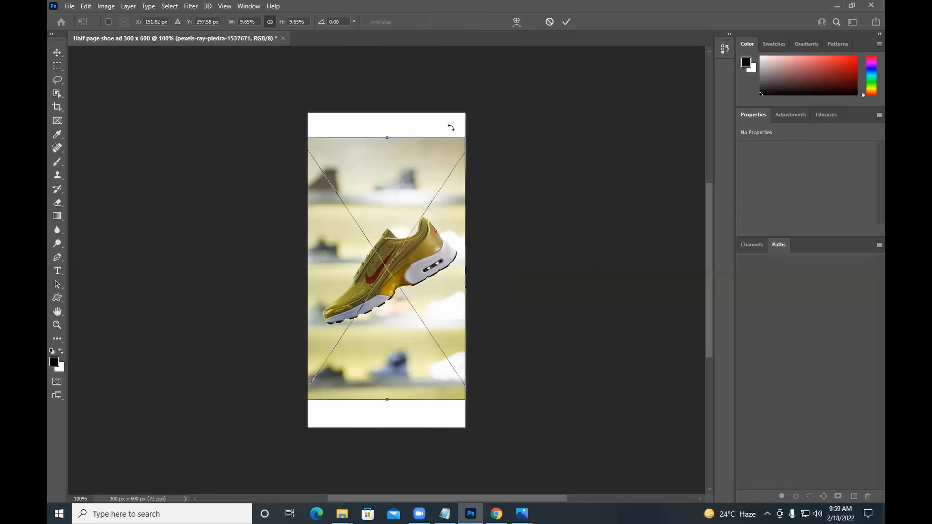
pyautogui.moveTo(385, 146); pyautogui.dragTo(377, 187)
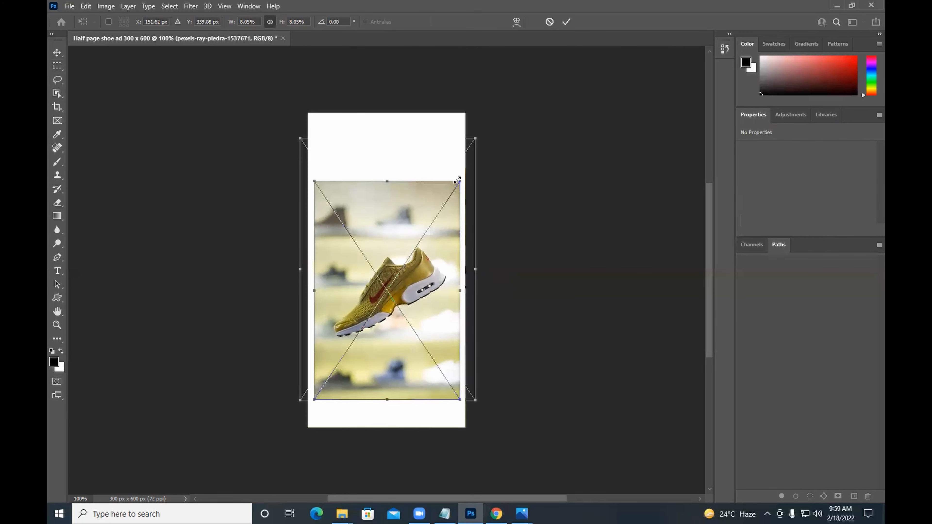
pyautogui.moveTo(458, 181); pyautogui.dragTo(446, 198)
pyautogui.moveTo(410, 230); pyautogui.dragTo(415, 203)
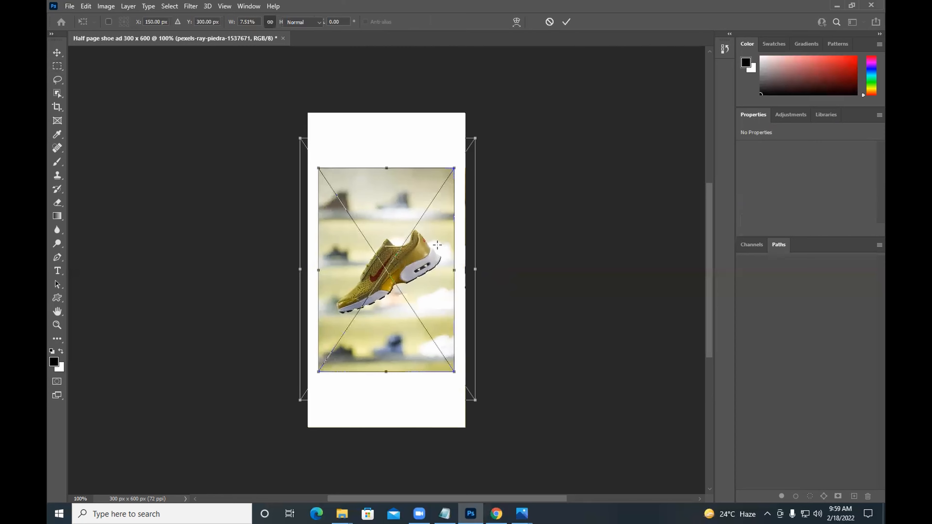
pyautogui.press('Return')
pyautogui.press('v')
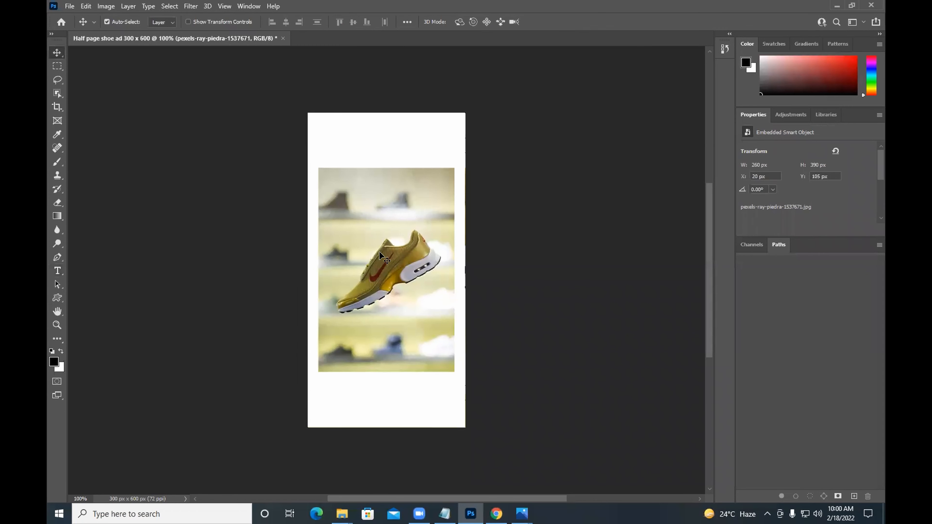
pyautogui.moveTo(395, 247); pyautogui.dragTo(395, 242)
# Enlarge the shoe photo about its centre to about 10.36%, filling the canvas width.
pyautogui.hotkey('ctrl', 't')
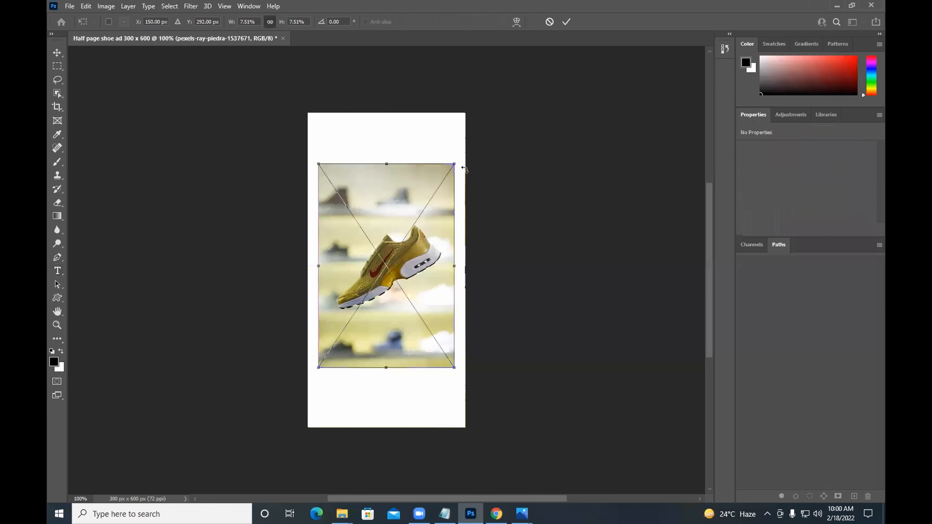
pyautogui.moveTo(455, 163); pyautogui.dragTo(497, 134)
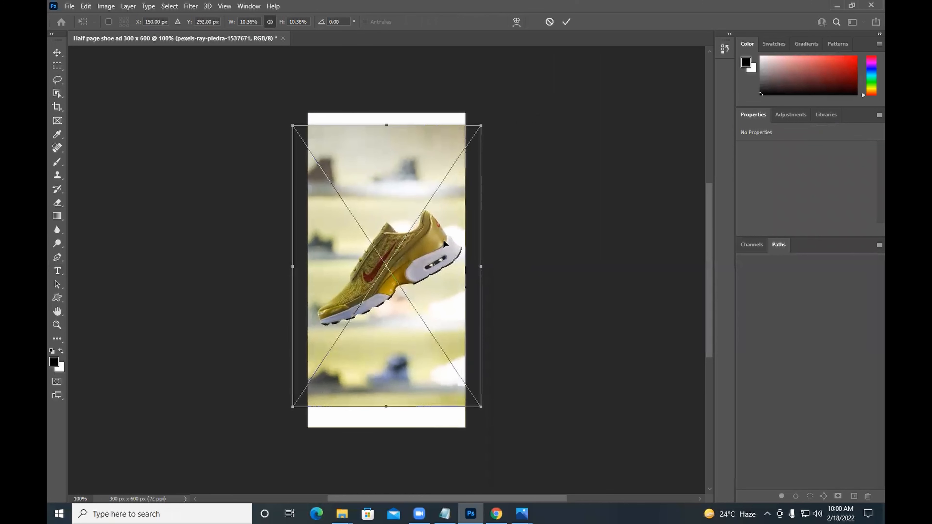
pyautogui.press('Return')
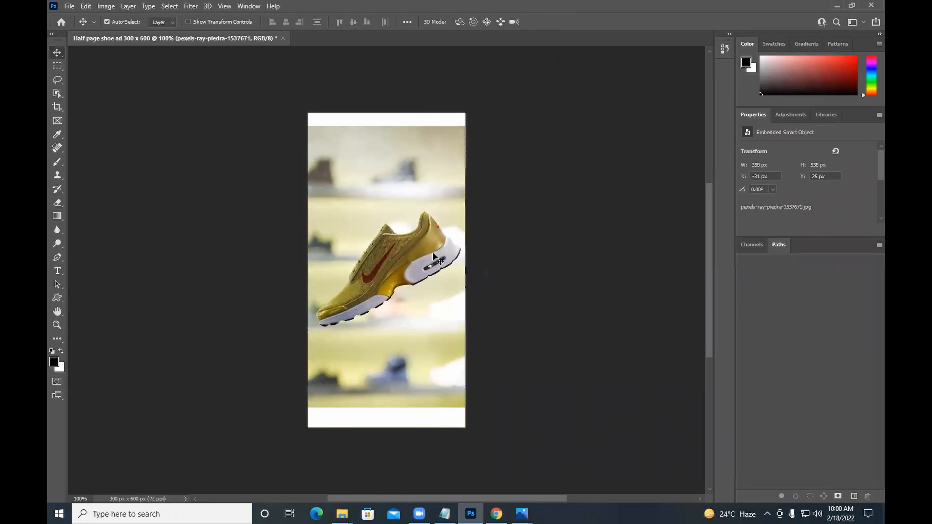
pyautogui.hotkey('ctrl', '+')
pyautogui.moveTo(433, 270); pyautogui.dragTo(407, 232)
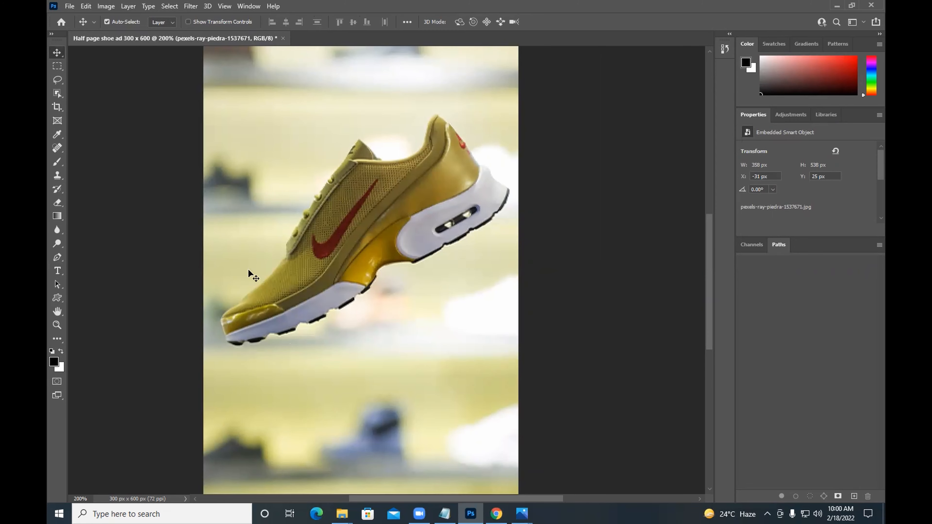
pyautogui.hotkey('ctrl', '-')
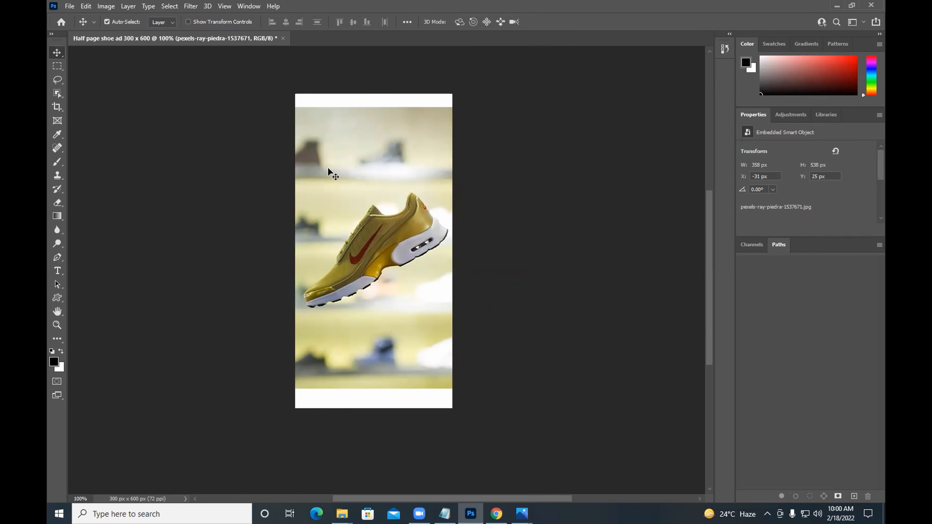
# Switch to the Class09 notes in Notepad and add the heading "shoe selection" with a dashed underline below the color mode line.
pyautogui.click(444, 513)
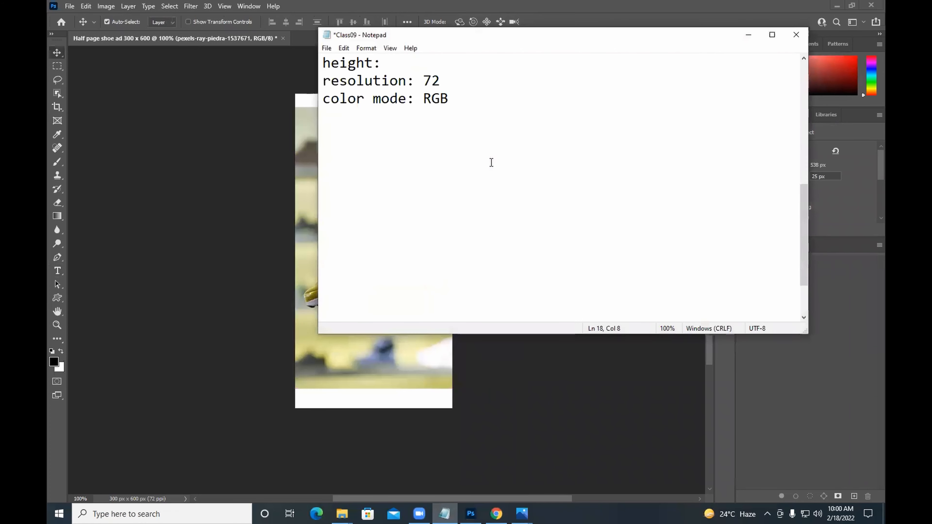
pyautogui.write('seoe s')
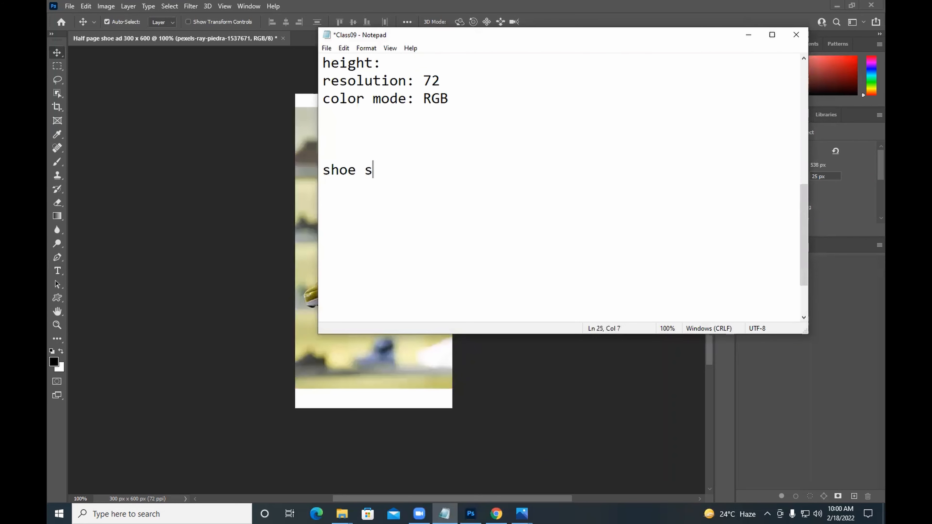
pyautogui.write('election using?')
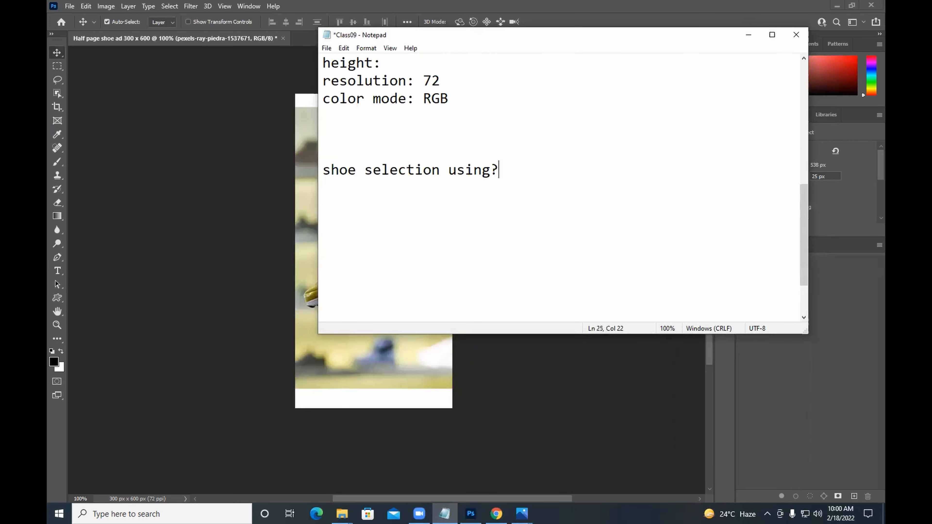
pyautogui.press('Return')
pyautogui.write('---------------------')
pyautogui.hotkey('shift', 'End')
pyautogui.press('Delete')
pyautogui.press('BackSpace')
pyautogui.press('BackSpace')
pyautogui.press('BackSpace')
pyautogui.press('BackSpace')
pyautogui.press('BackSpace')
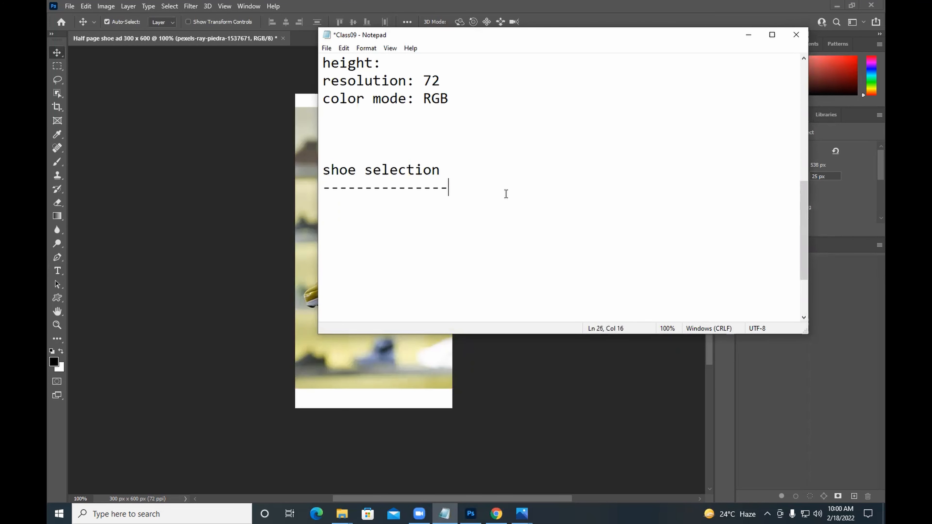
# Change the new heading to "object selection tool", lengthen its dashed underline and return to Photoshop.
pyautogui.moveTo(362, 167); pyautogui.dragTo(293, 171)
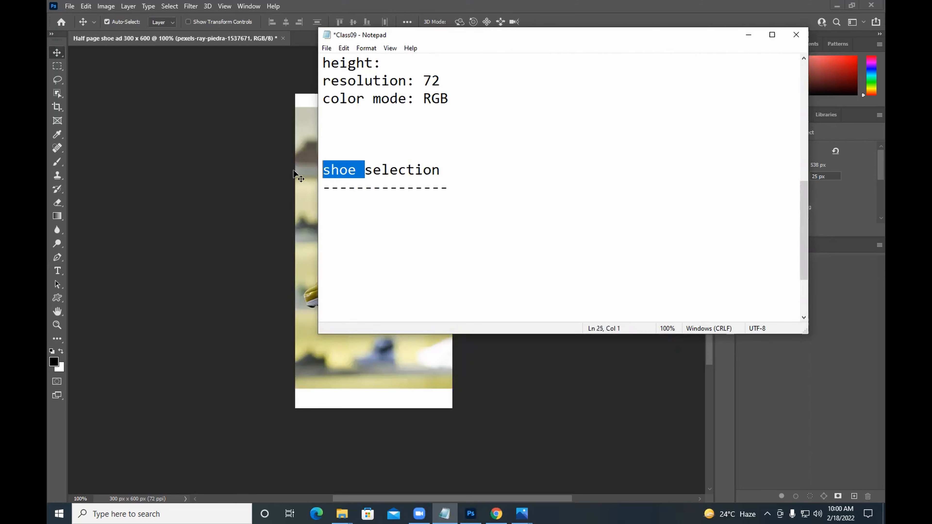
pyautogui.write('object selec')
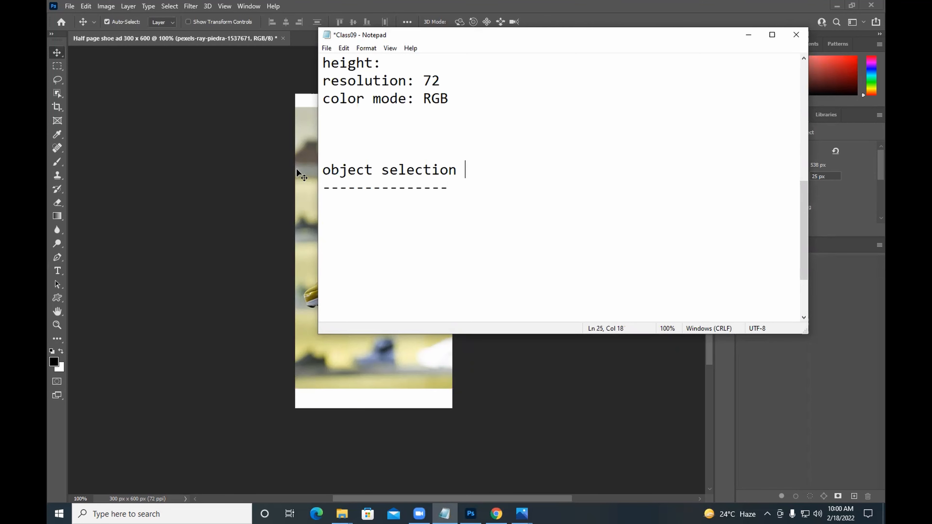
pyautogui.write('tion tool ')
pyautogui.write('-------')
pyautogui.click(393, 4)
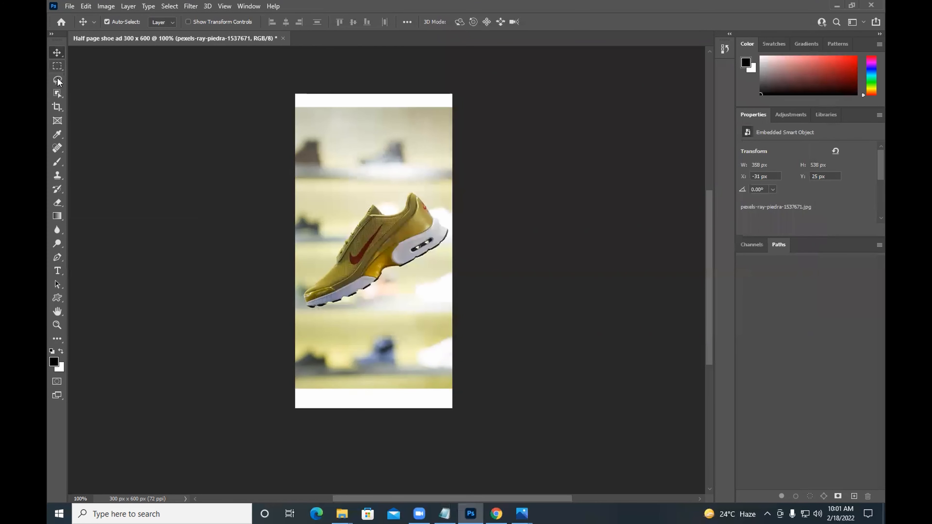
# Select the shoe with the Object Selection tool by enclosing it in a rectangle.
pyautogui.click(56, 92)
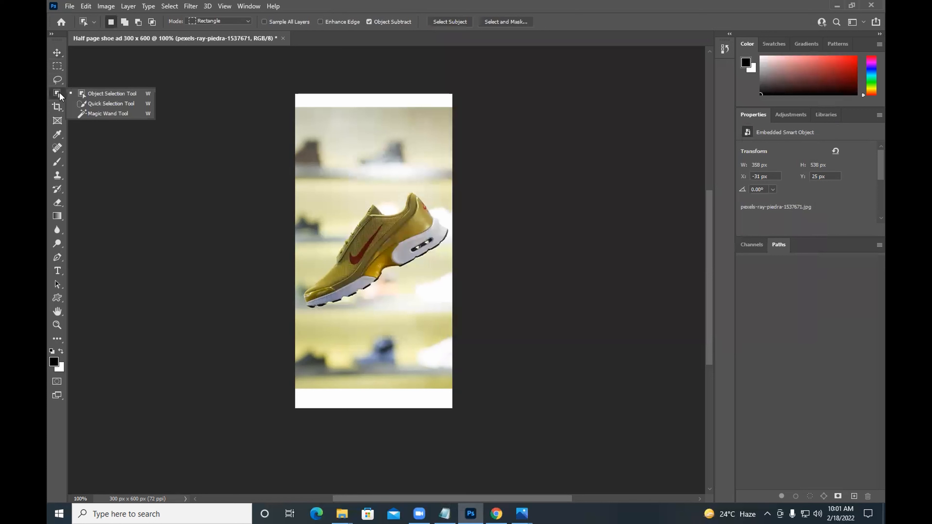
pyautogui.click(104, 93)
pyautogui.moveTo(302, 176); pyautogui.dragTo(451, 329)
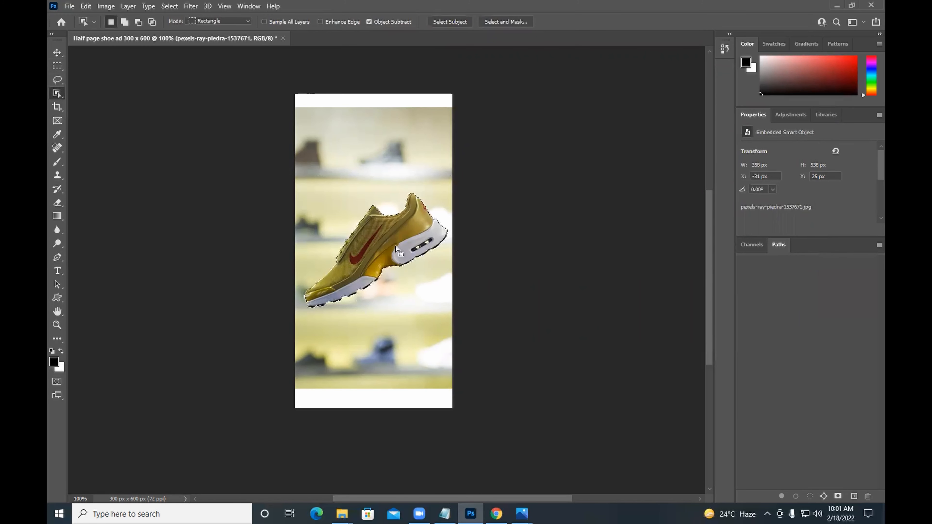
# Examine the accuracy of the selection edge up close, especially around the shoe's white heel.
pyautogui.hotkey('ctrl', '+')
pyautogui.hotkey('ctrl', '+')
pyautogui.moveTo(393, 218); pyautogui.dragTo(348, 299)
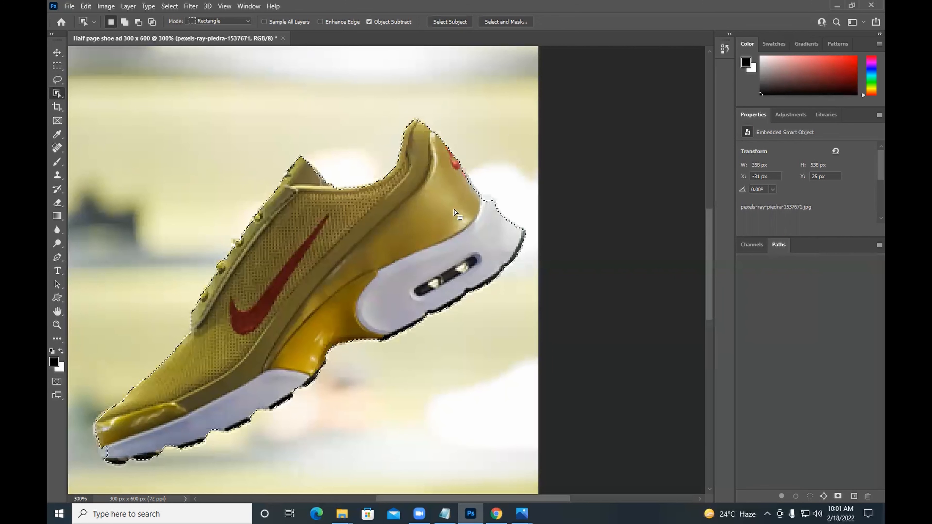
pyautogui.hotkey('ctrl', '+')
pyautogui.hotkey('ctrl', '+')
pyautogui.moveTo(483, 205); pyautogui.dragTo(362, 275)
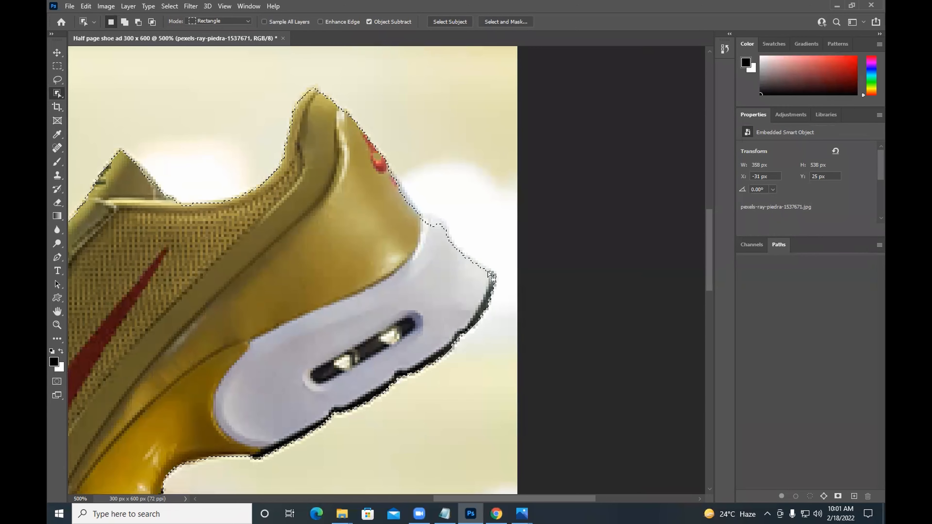
pyautogui.hotkey('ctrl', '+')
pyautogui.hotkey('ctrl', '+')
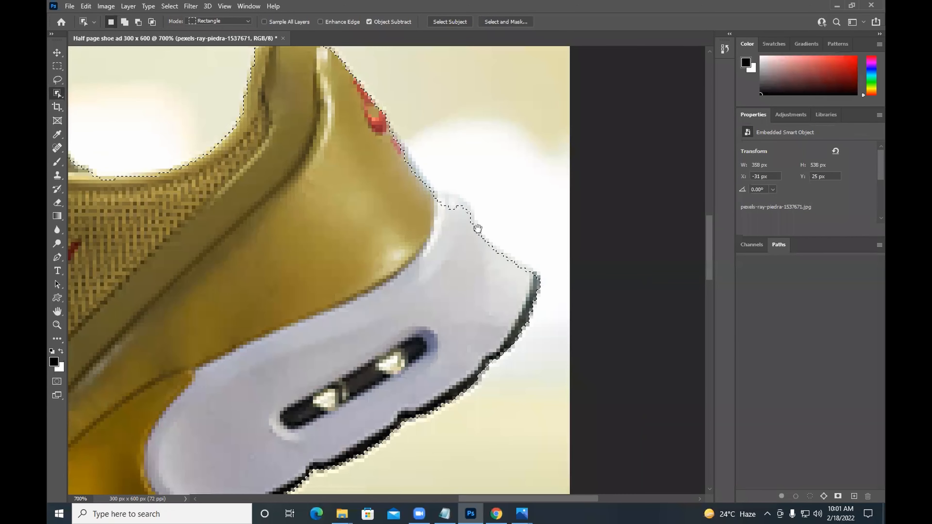
pyautogui.moveTo(466, 235); pyautogui.dragTo(442, 254)
pyautogui.hotkey('ctrl', '+')
pyautogui.hotkey('ctrl', '+')
pyautogui.hotkey('ctrl', '+')
pyautogui.hotkey('ctrl', '+')
pyautogui.moveTo(310, 327); pyautogui.dragTo(129, 445)
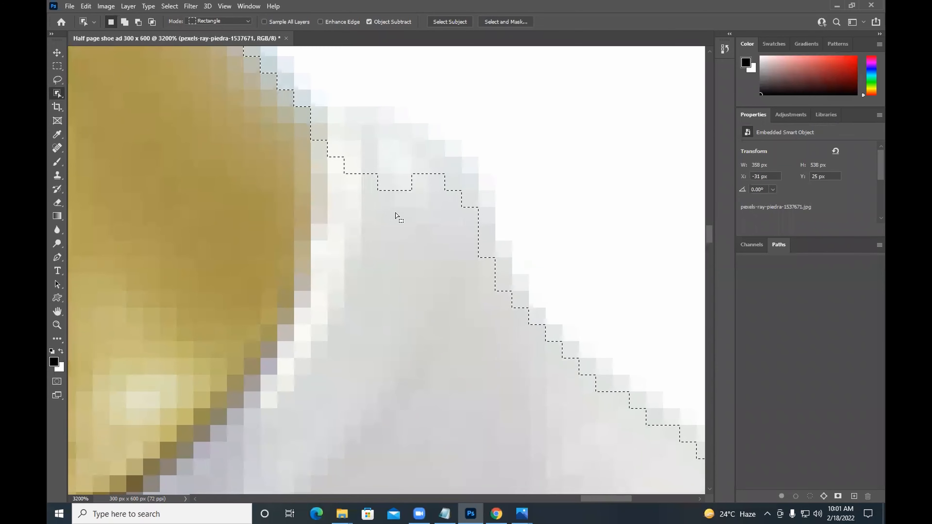
pyautogui.hotkey('ctrl', '-')
pyautogui.hotkey('ctrl', '-')
pyautogui.hotkey('ctrl', '-')
pyautogui.hotkey('ctrl', '-')
pyautogui.hotkey('ctrl', '-')
pyautogui.hotkey('ctrl', '-')
pyautogui.hotkey('ctrl', '-')
pyautogui.hotkey('ctrl', '-')
pyautogui.hotkey('ctrl', '-')
pyautogui.hotkey('ctrl', '-')
pyautogui.hotkey('ctrl', '-')
pyautogui.hotkey('ctrl', '-')
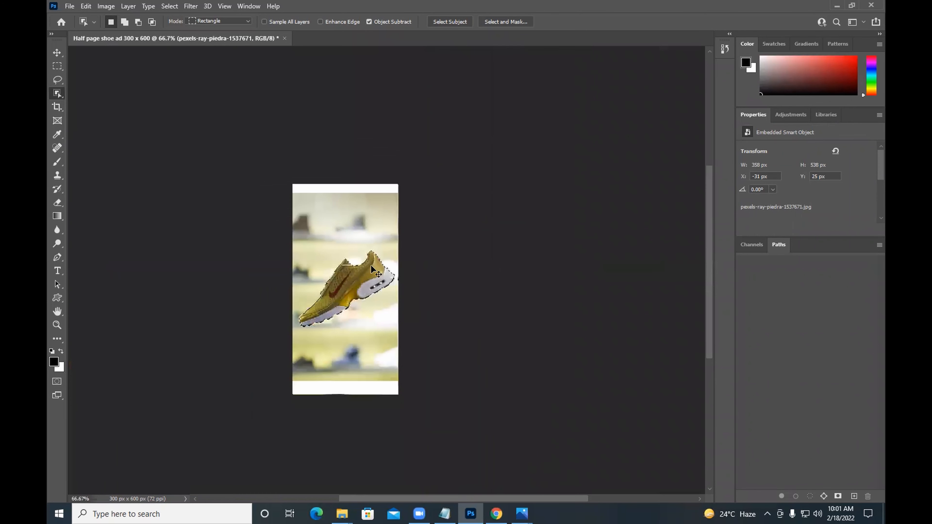
pyautogui.hotkey('ctrl', '+')
pyautogui.moveTo(339, 306); pyautogui.dragTo(368, 253)
# Replace the existing selection with a fresh Object Selection of the shoe and copy the shoe to a new layer.
pyautogui.hotkey('ctrl', 'd')
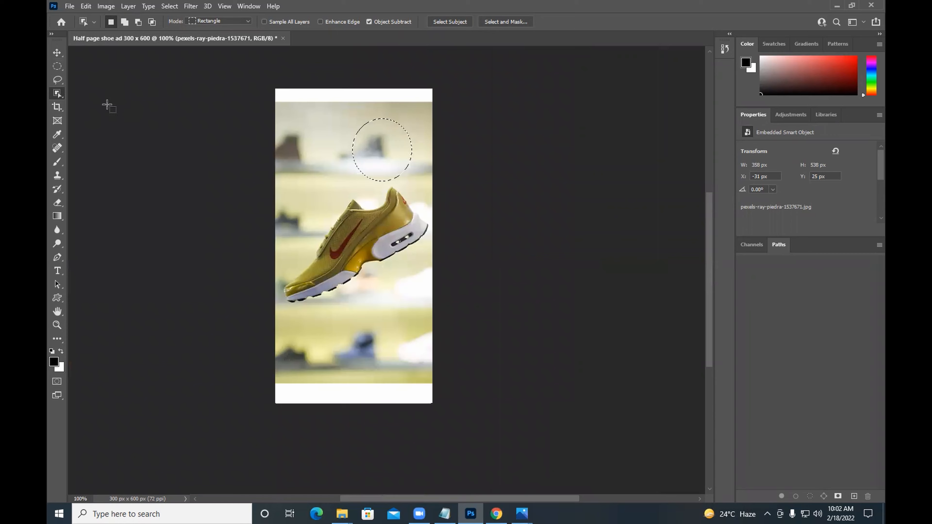
pyautogui.hotkey('ctrl', 'd')
pyautogui.rightClick(58, 94)
pyautogui.click(100, 95)
pyautogui.moveTo(279, 158); pyautogui.dragTo(430, 326)
pyautogui.hotkey('ctrl', 'j')
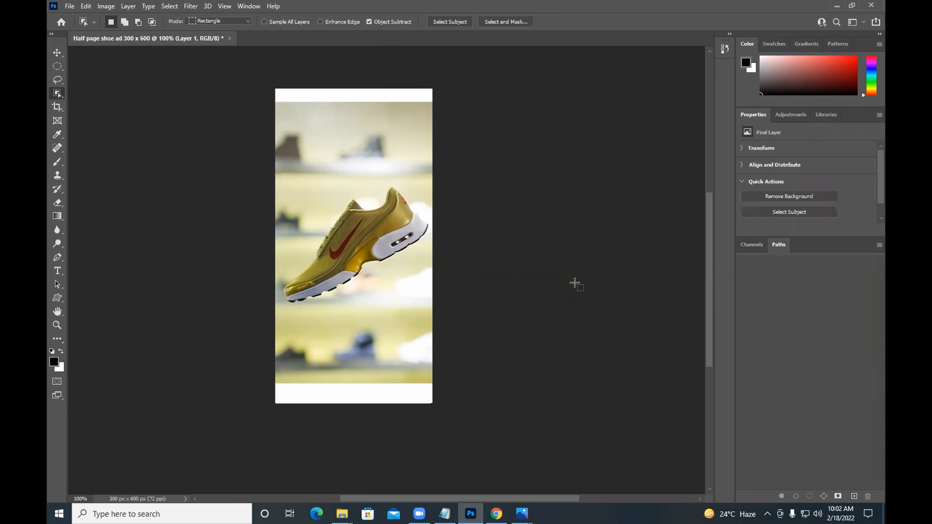
# Switch to Notepad and add the note "draw to select the object" under the object selection tool heading.
pyautogui.click(444, 514)
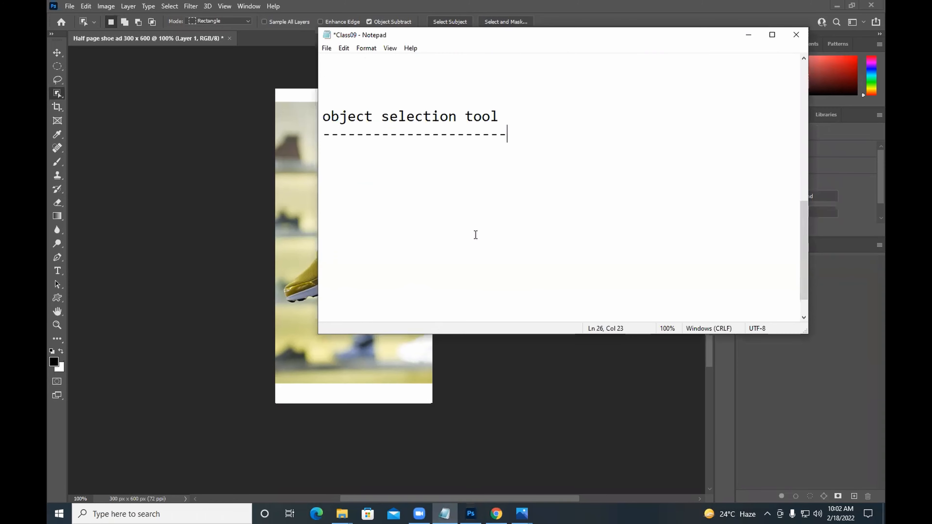
pyautogui.press('Return')
pyautogui.press('Return')
pyautogui.write('draw ')
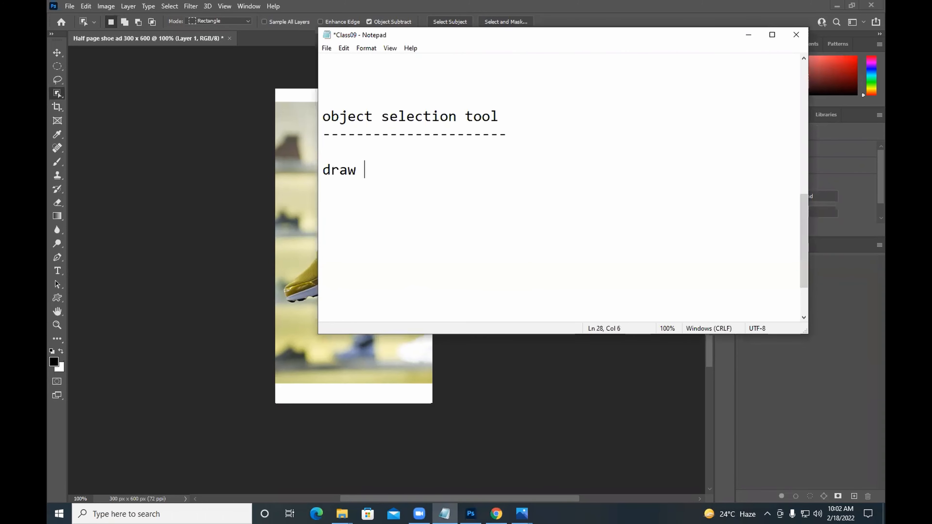
pyautogui.write('to select')
pyautogui.press('BackSpace')
pyautogui.write('ct the')
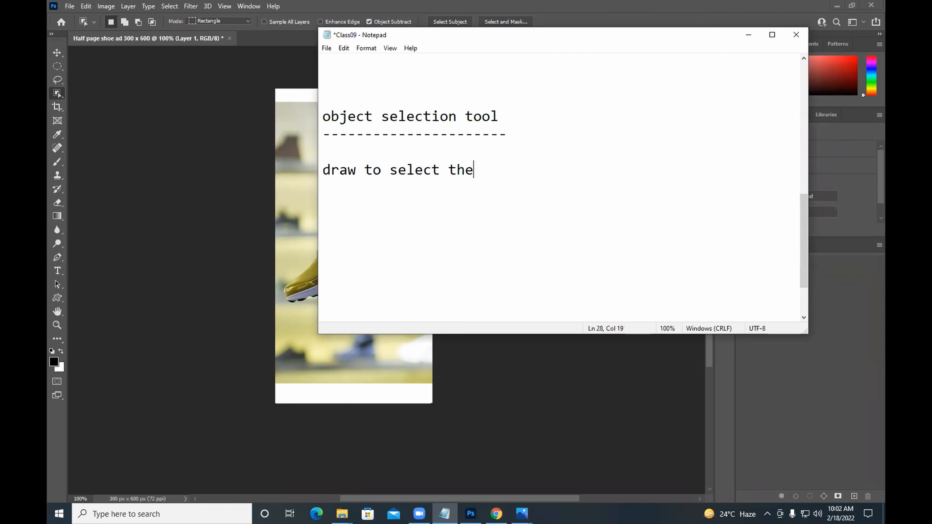
pyautogui.write(' ojbect')
pyautogui.press('BackSpace')
pyautogui.press('BackSpace')
pyautogui.press('BackSpace')
pyautogui.press('BackSpace')
pyautogui.press('BackSpace')
pyautogui.write('bject')
# Add the note "press ctrl J to copy the layer" a few lines below and return to Photoshop.
pyautogui.press('Return')
pyautogui.press('Return')
pyautogui.press('Return')
pyautogui.write('pre')
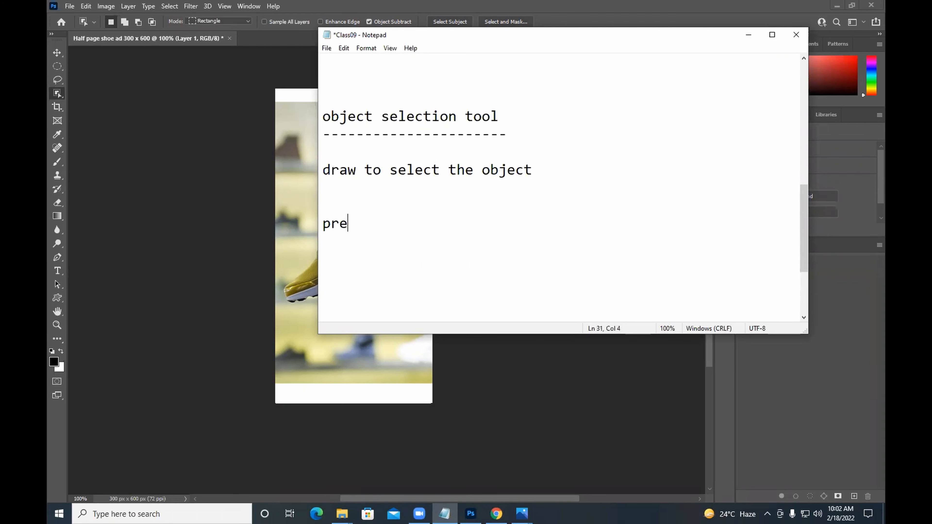
pyautogui.write('ss ctrl J to copy the layer')
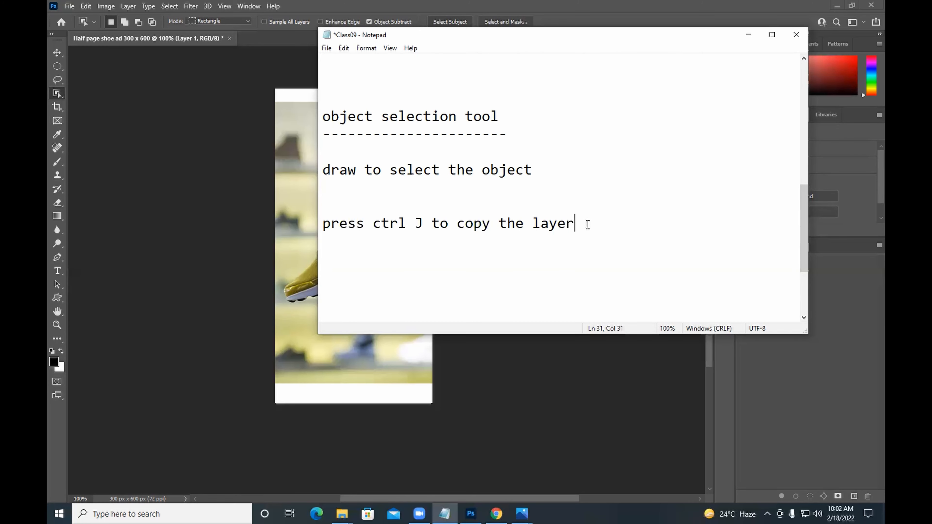
pyautogui.hotkey('alt', 'Tab')
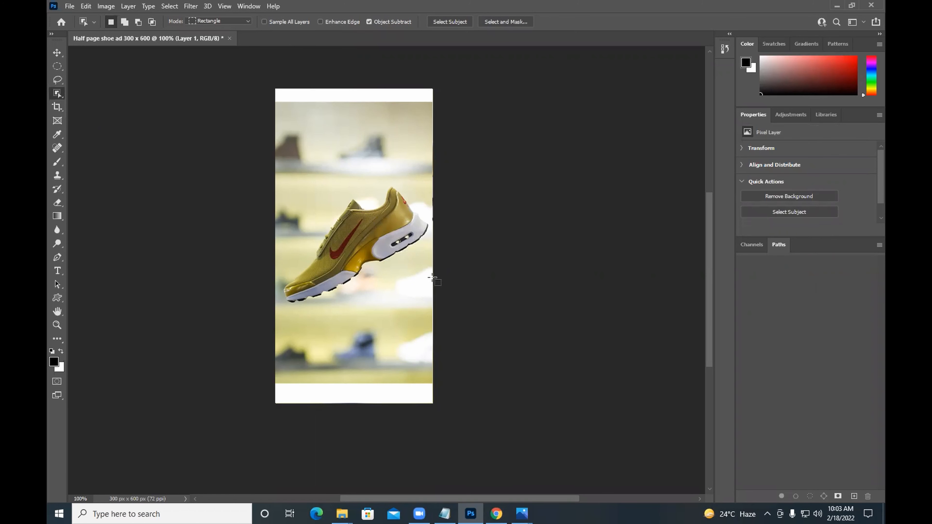
# Review the two object selection tool notes in Notepad and return to Photoshop.
pyautogui.click(444, 513)
pyautogui.click(457, 224)
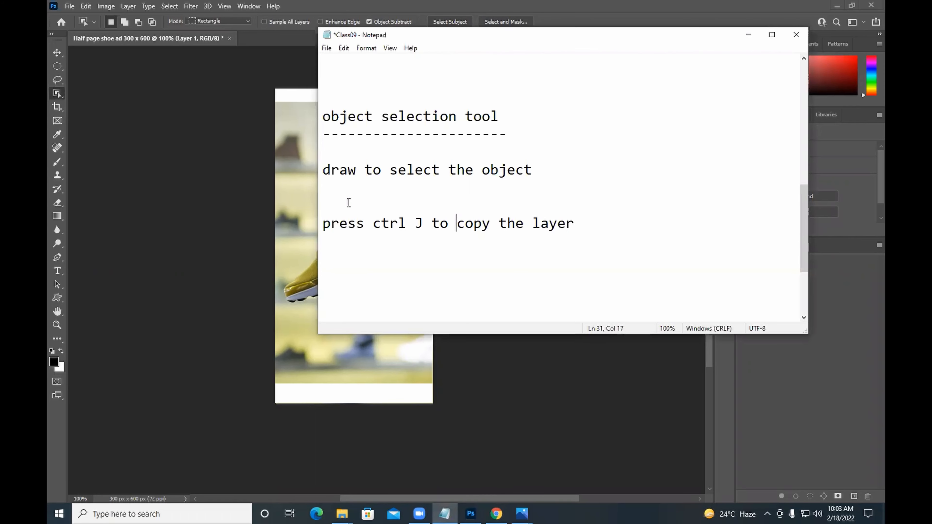
pyautogui.moveTo(324, 169); pyautogui.dragTo(360, 187)
pyautogui.click(422, 169)
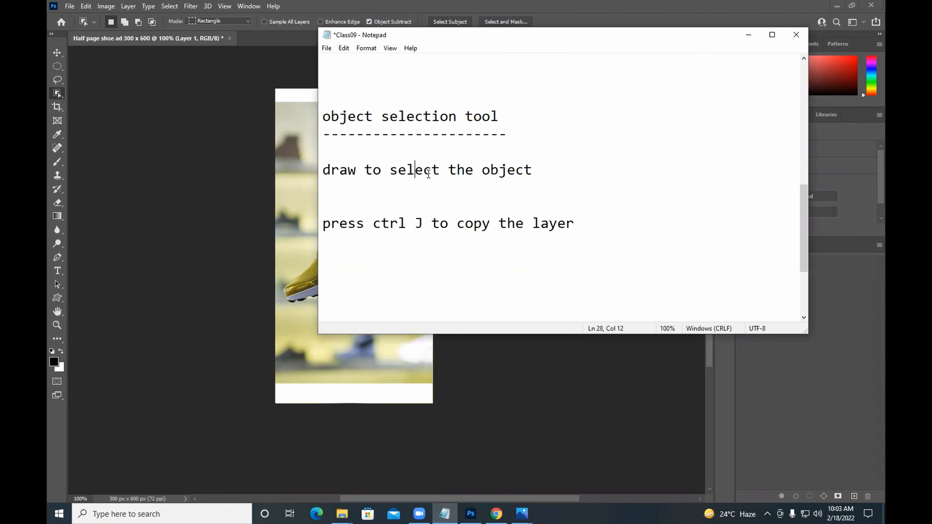
pyautogui.click(531, 169)
pyautogui.moveTo(574, 223); pyautogui.dragTo(322, 223)
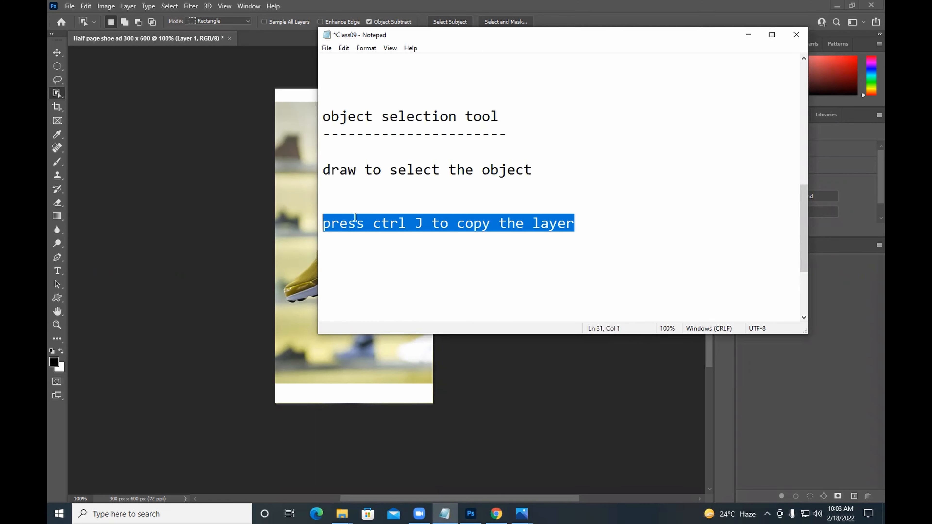
pyautogui.click(424, 221)
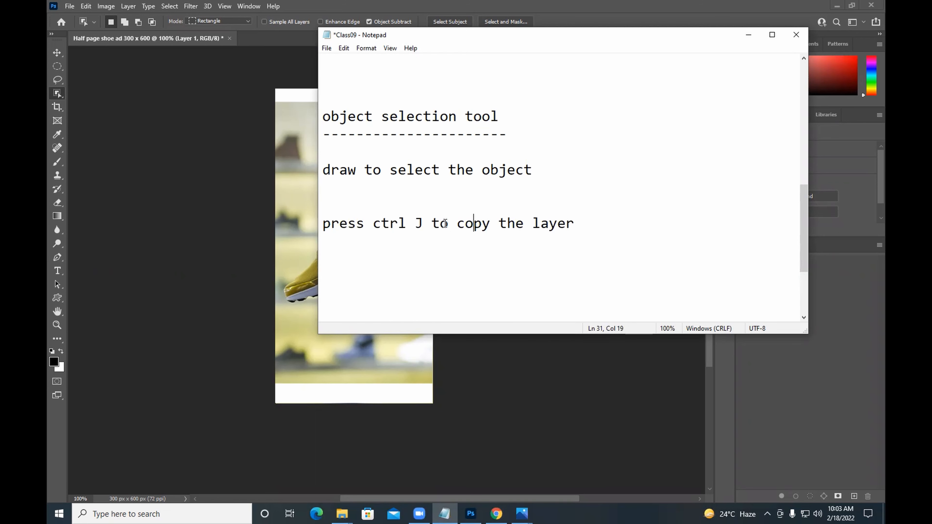
pyautogui.moveTo(445, 223); pyautogui.dragTo(599, 233)
pyautogui.click(599, 235)
pyautogui.click(748, 34)
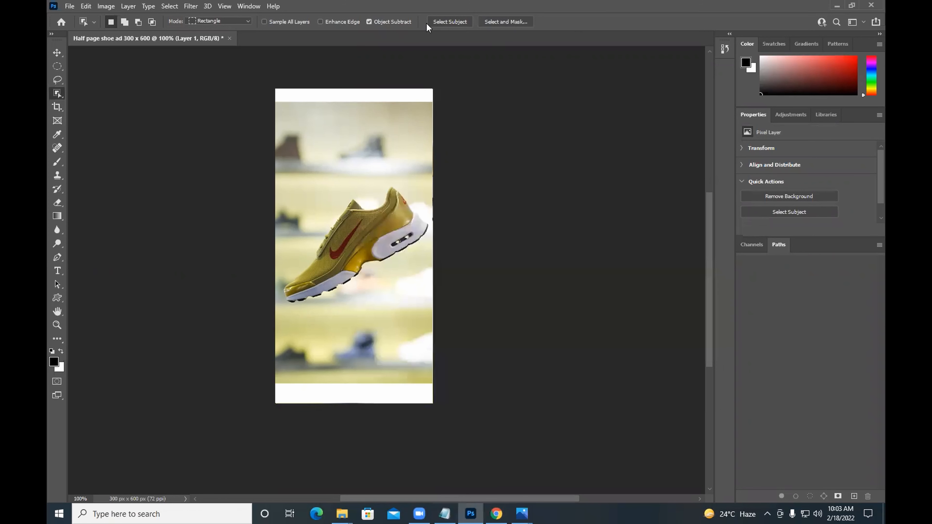
# Show the Layers panel and place it beside the canvas.
pyautogui.click(248, 6)
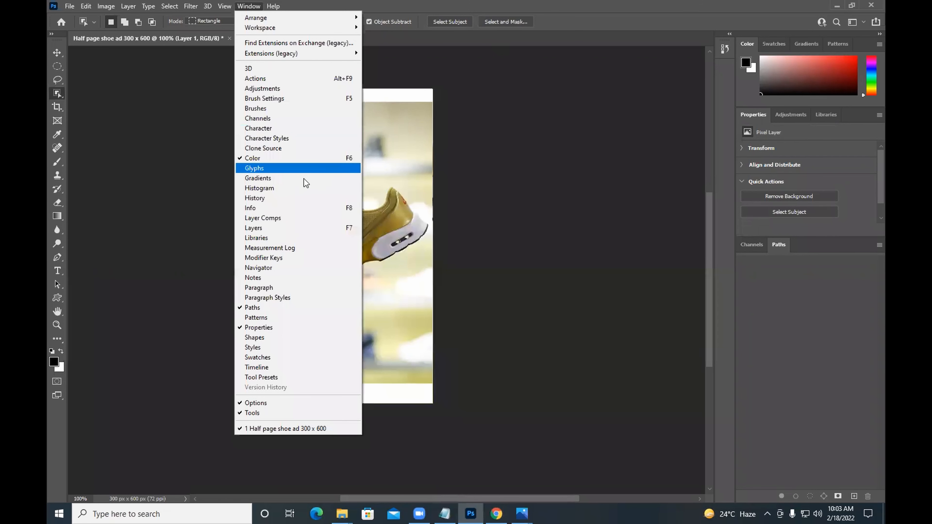
pyautogui.click(272, 228)
pyautogui.moveTo(612, 87); pyautogui.dragTo(520, 87)
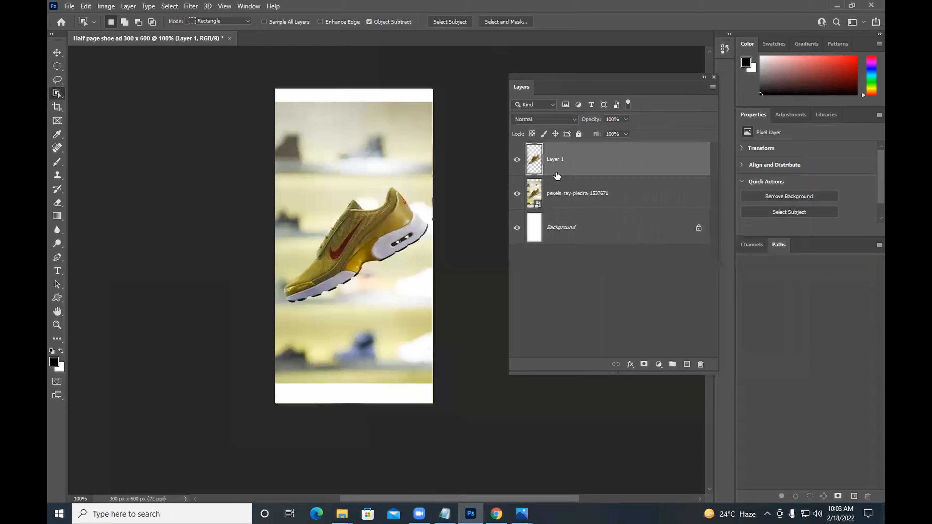
# Try moving the copied shoe up the canvas and deleting the original shoe photo layer.
pyautogui.click(57, 53)
pyautogui.moveTo(363, 235); pyautogui.dragTo(355, 162)
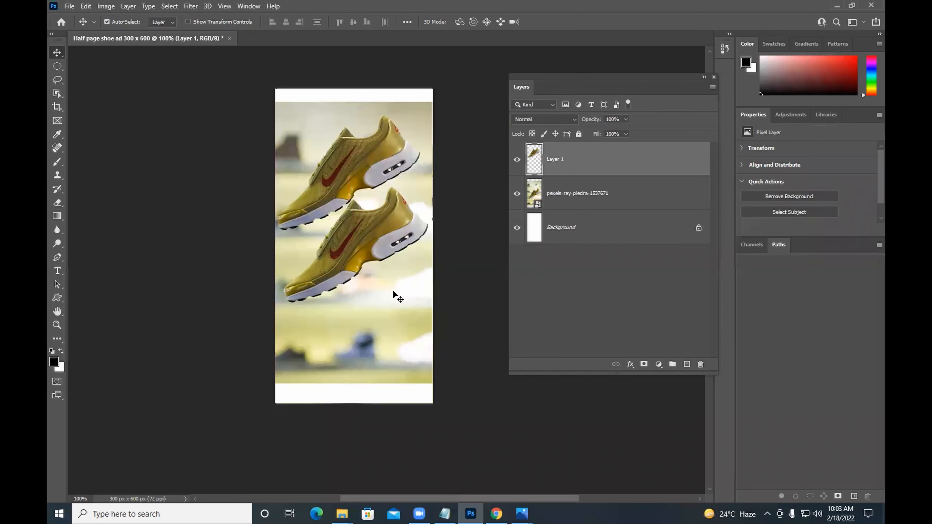
pyautogui.moveTo(370, 196); pyautogui.dragTo(228, 263)
pyautogui.press('Delete')
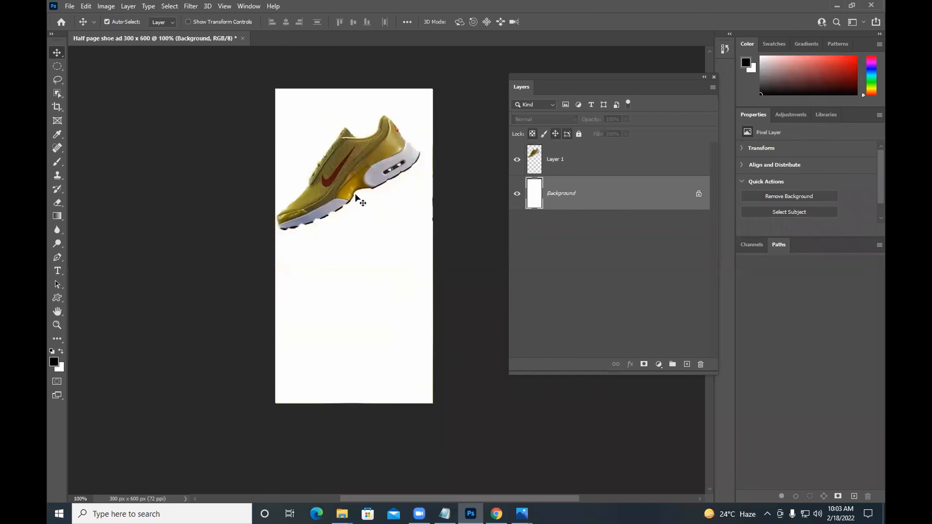
pyautogui.moveTo(354, 193)
pyautogui.mouseDown()
pyautogui.moveTo(365, 235)
pyautogui.moveTo(350, 199)
pyautogui.mouseUp()
pyautogui.press('Delete')
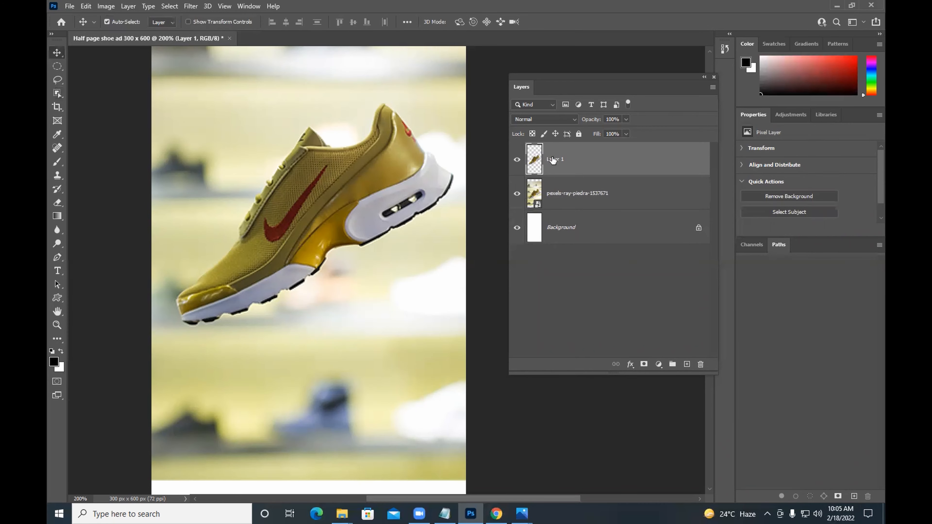
# Remove the shoe copy and copy the selected shoe from the photo to a new layer again.
pyautogui.press('Delete')
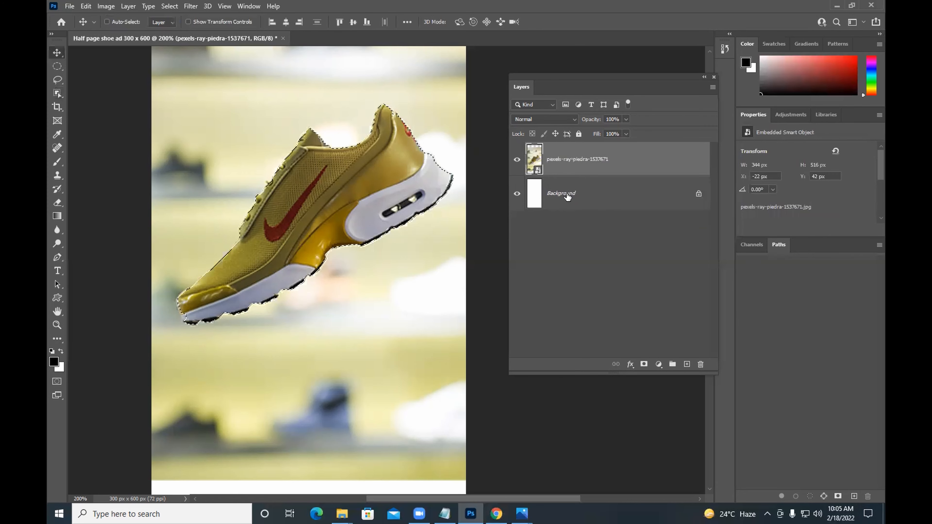
pyautogui.hotkey('ctrl', 'j')
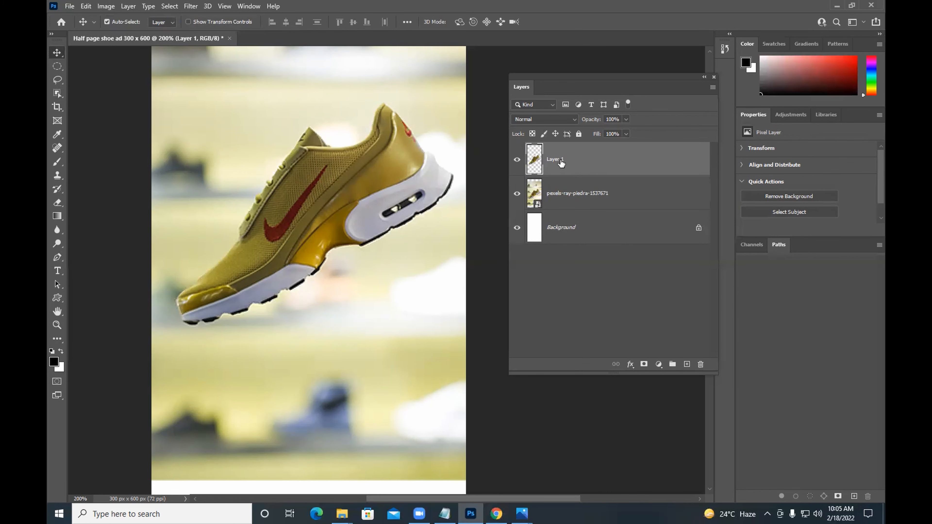
pyautogui.moveTo(570, 196); pyautogui.dragTo(650, 195)
pyautogui.click(605, 273)
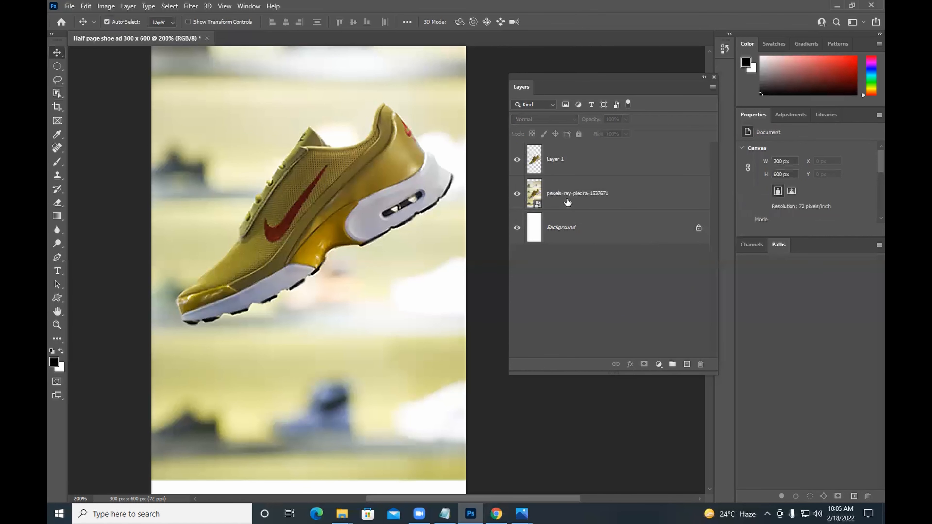
# Hide the pexels-ray-piedra-1537671 photo layer, comparing the cut-out shoe with and without the photo behind it.
pyautogui.click(516, 194)
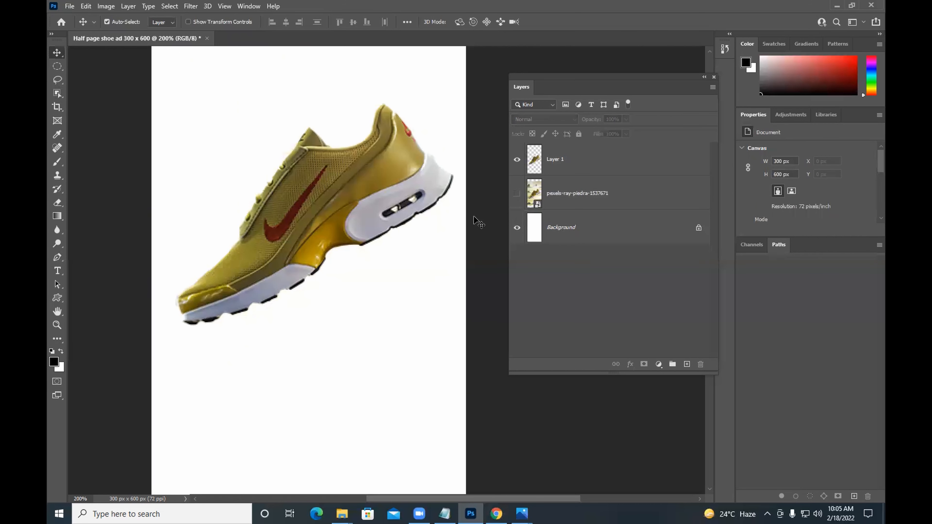
pyautogui.click(516, 194)
pyautogui.click(516, 194)
pyautogui.click(578, 162)
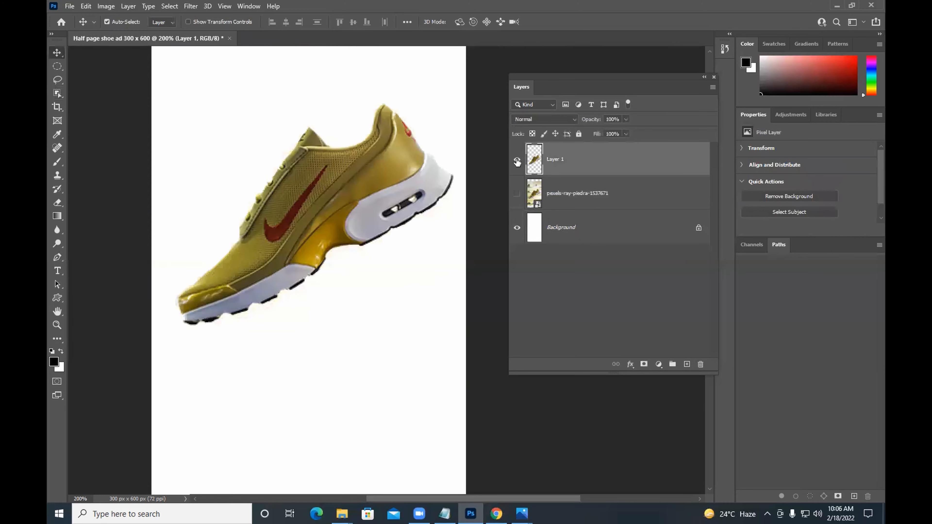
pyautogui.click(516, 194)
pyautogui.click(517, 194)
# Fill the Background layer with a linear purple-to-cyan gradient from the Blues presets, running diagonally from its upper left to lower right.
pyautogui.click(591, 229)
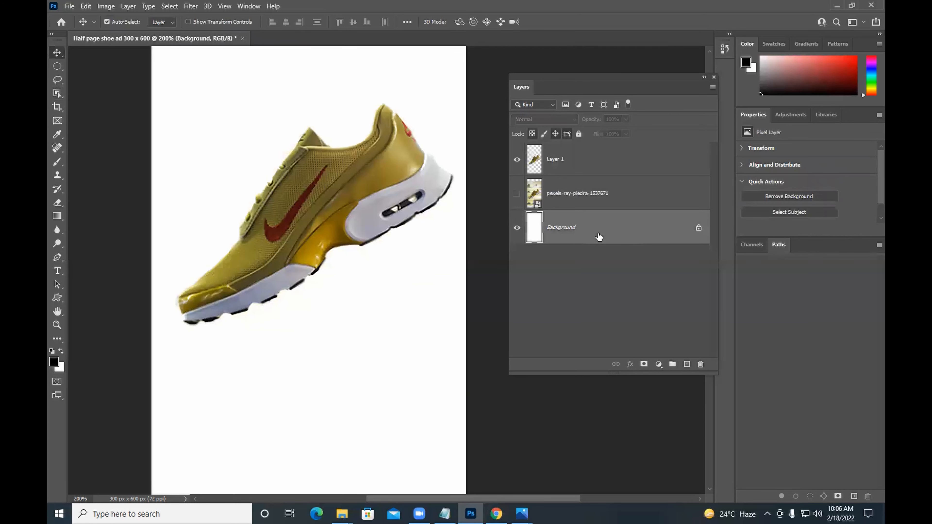
pyautogui.hotkey('ctrl', '-')
pyautogui.click(59, 217)
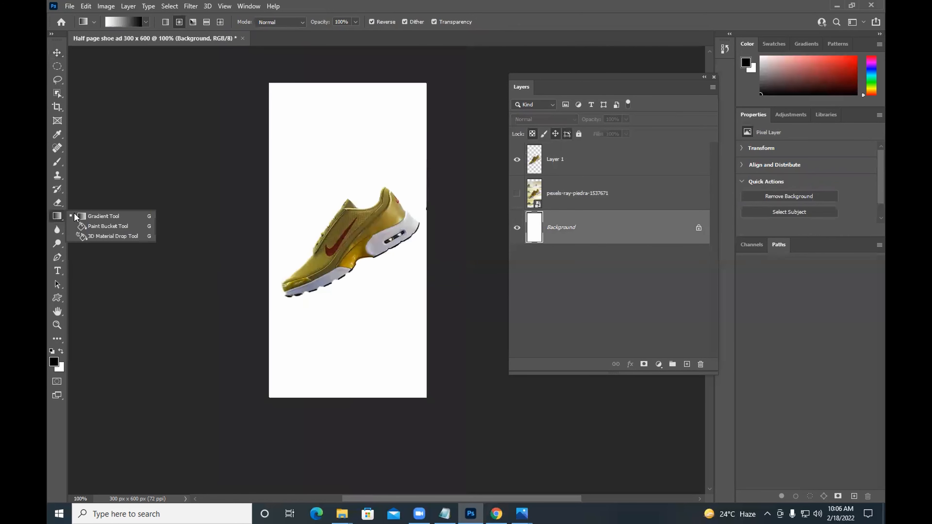
pyautogui.click(76, 216)
pyautogui.click(146, 22)
pyautogui.click(71, 75)
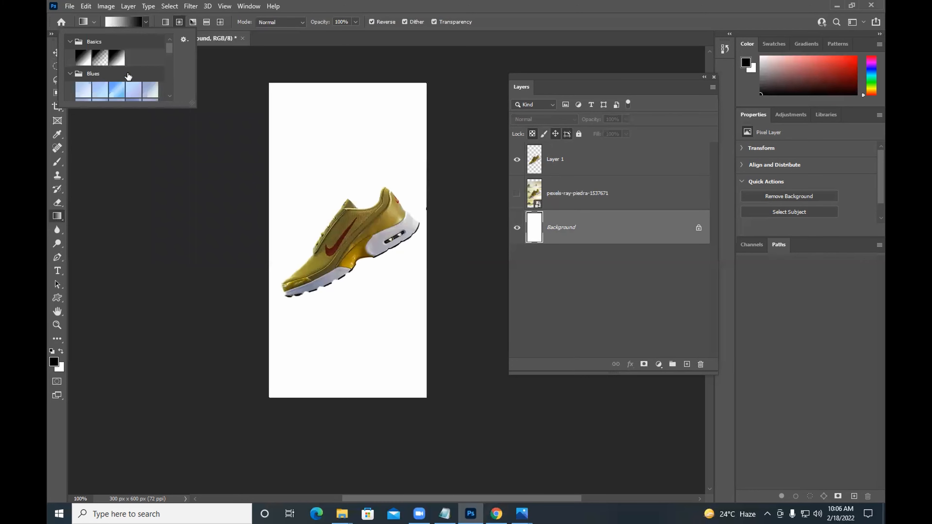
pyautogui.scroll(-3, 129, 77)
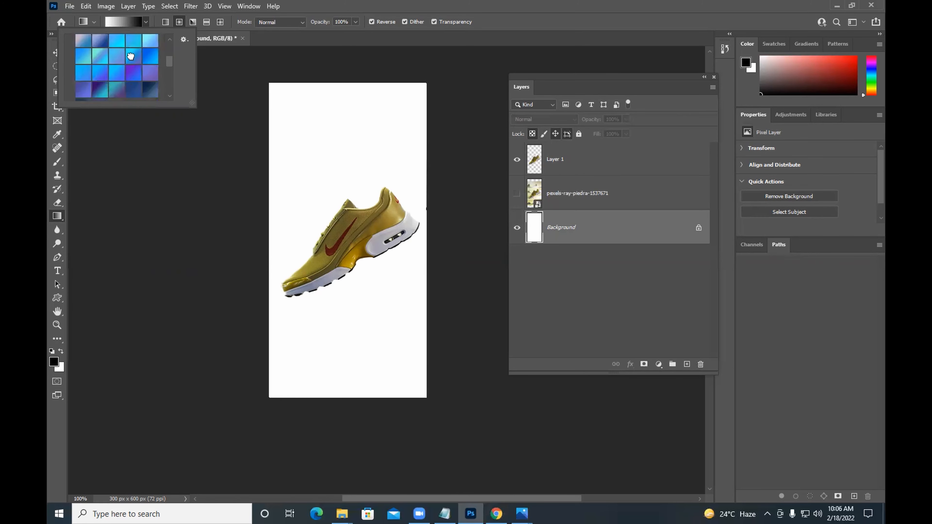
pyautogui.click(130, 56)
pyautogui.click(161, 27)
pyautogui.moveTo(296, 103); pyautogui.dragTo(387, 366)
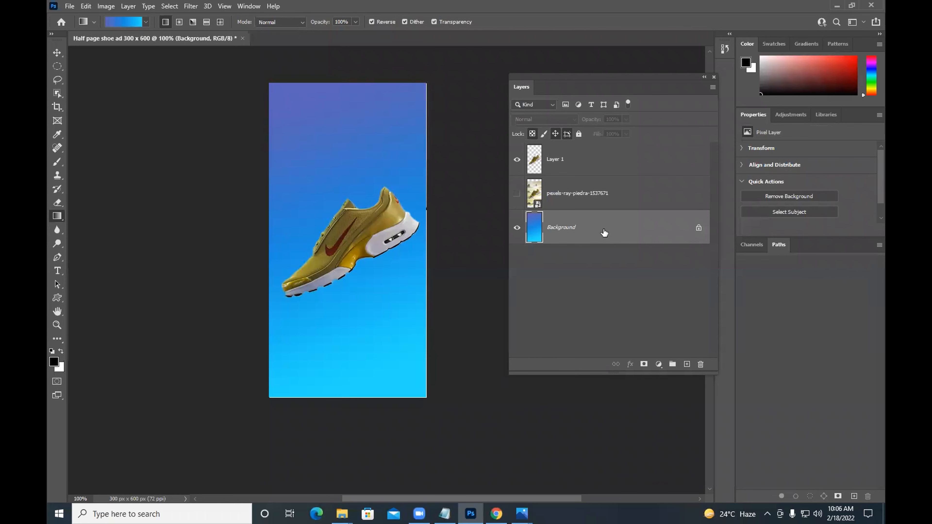
# Place the nike logo as an embedded image above the shoe layer, scaled to about 28.5% in the ad's upper right corner.
pyautogui.click(586, 157)
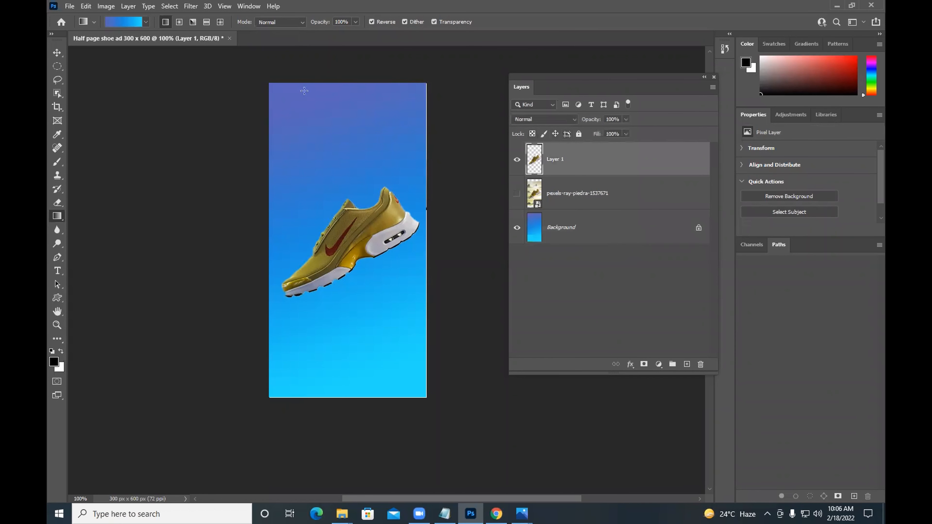
pyautogui.click(71, 6)
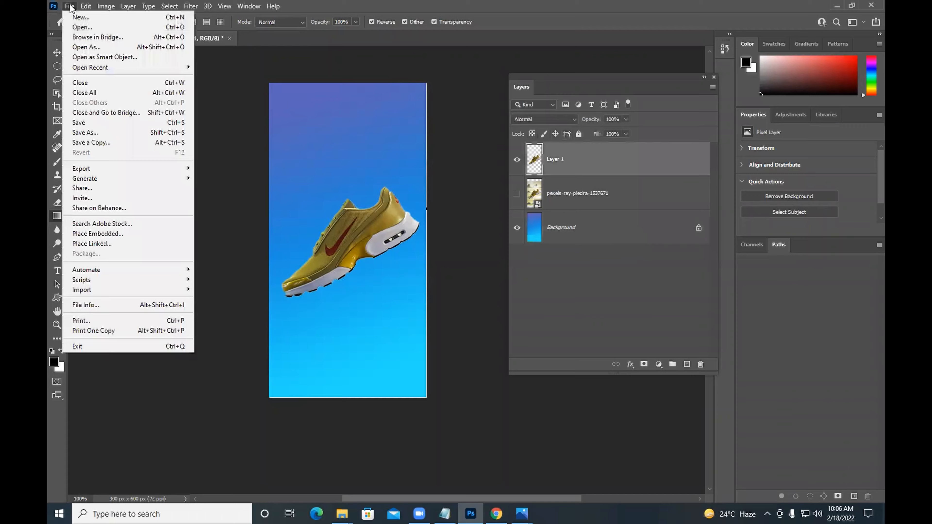
pyautogui.click(97, 233)
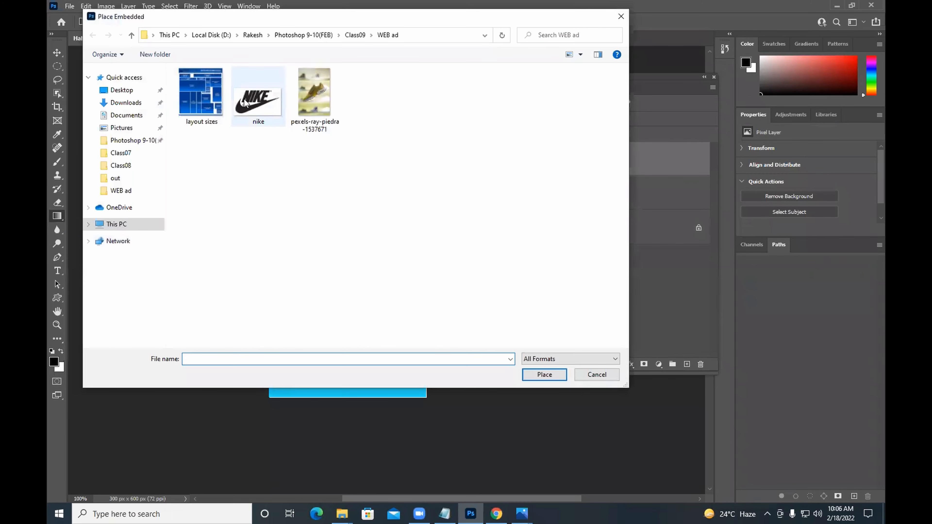
pyautogui.click(249, 97)
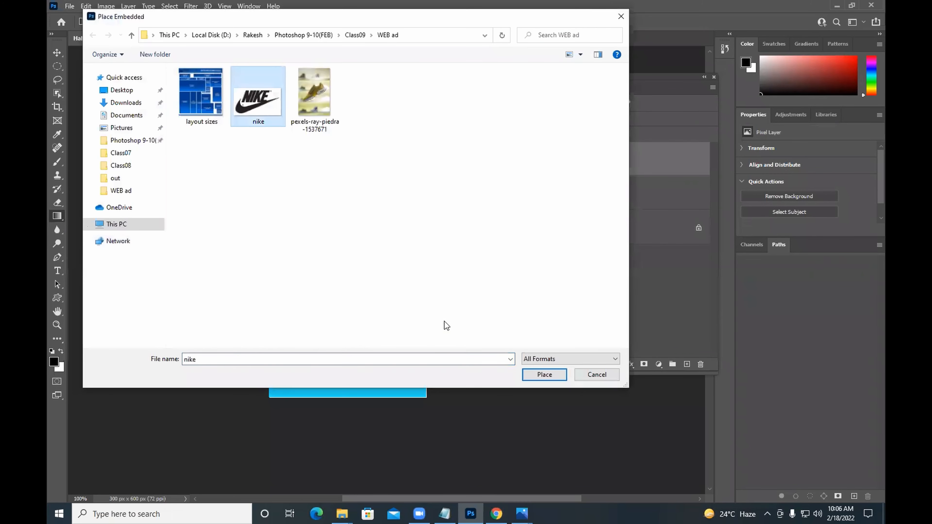
pyautogui.click(544, 375)
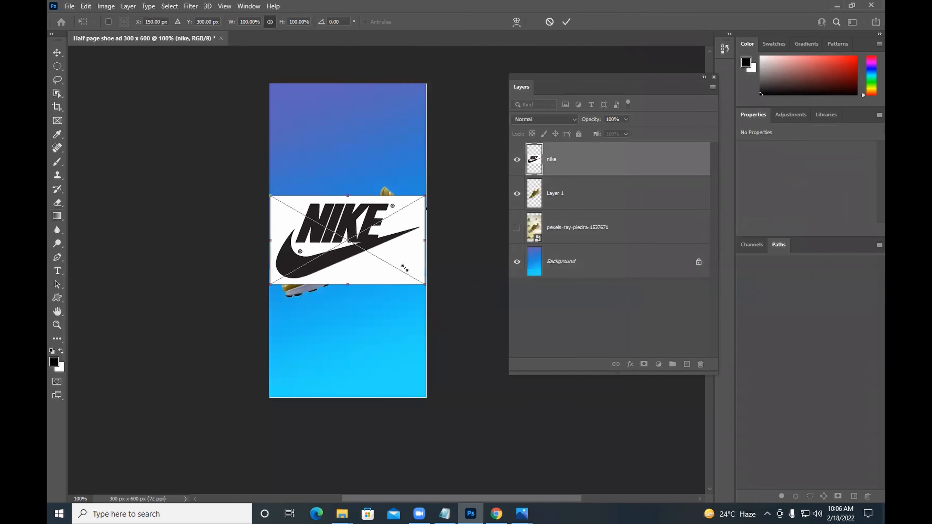
pyautogui.moveTo(426, 286); pyautogui.dragTo(413, 111)
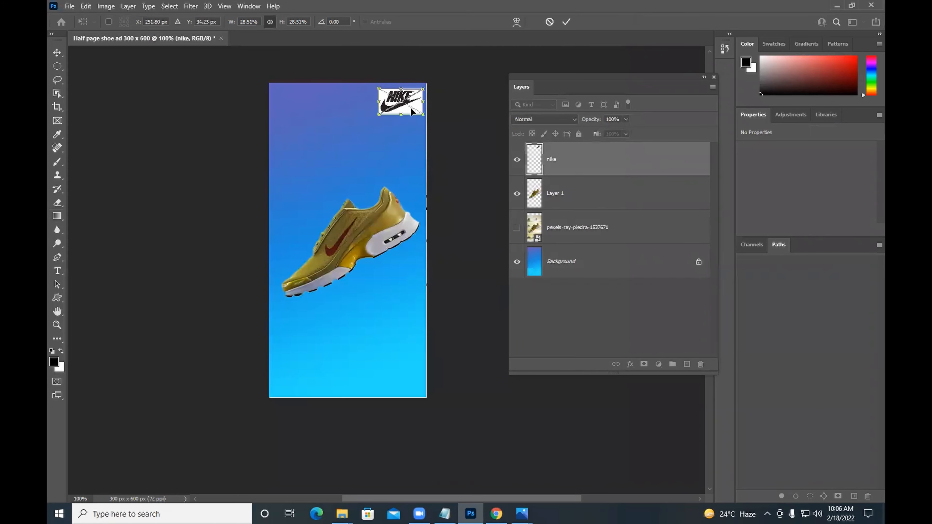
pyautogui.press('Return')
pyautogui.press('g')
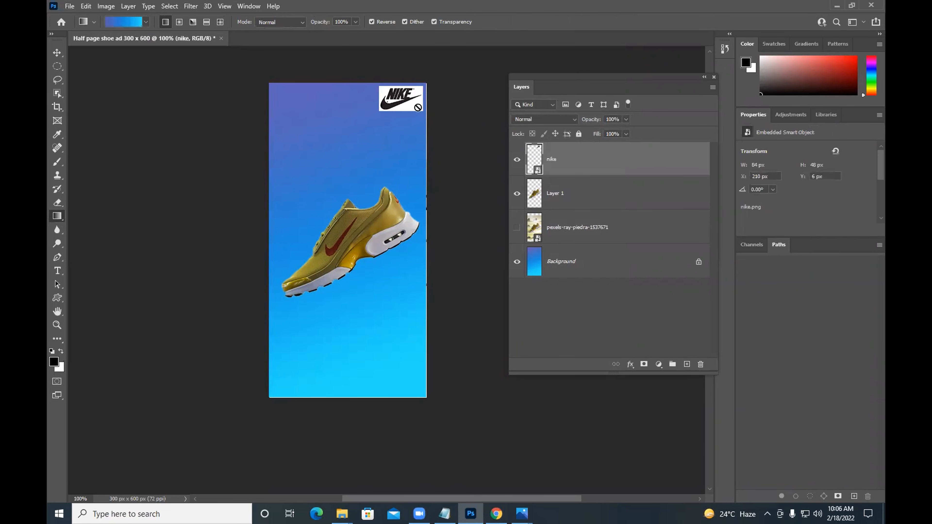
# Check the placed nike logo's white background up close and delete the logo layer.
pyautogui.hotkey('ctrl', '+')
pyautogui.hotkey('ctrl', '+')
pyautogui.press('space')
pyautogui.moveTo(429, 103); pyautogui.dragTo(332, 277)
pyautogui.moveTo(392, 78); pyautogui.dragTo(356, 244)
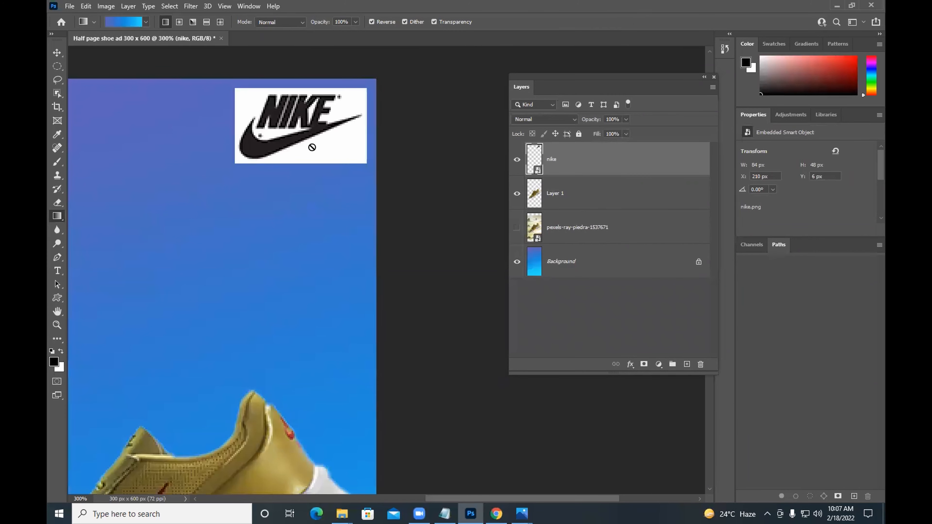
pyautogui.press('Delete')
pyautogui.hotkey('ctrl', '-')
pyautogui.hotkey('ctrl', '-')
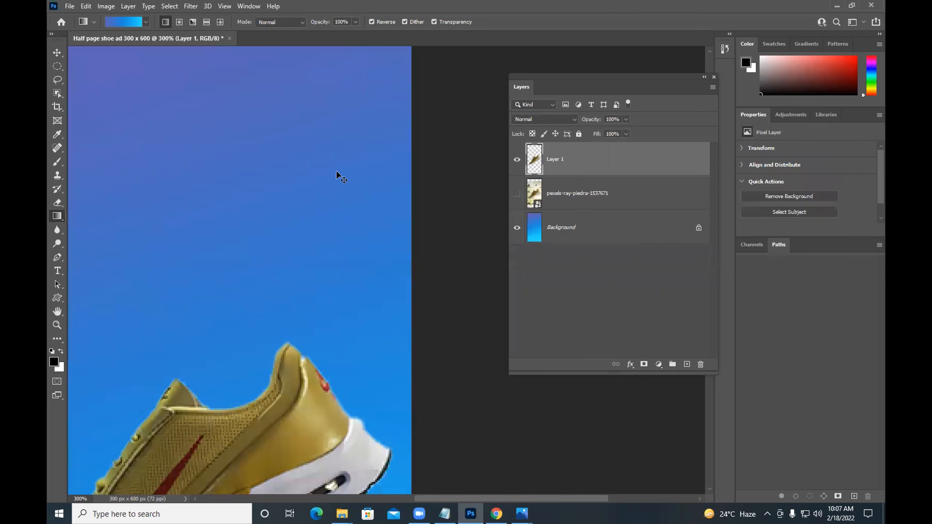
# Place the nike logo again as an embedded image above the shoe layer, at its full placed size.
pyautogui.hotkey('ctrl', '-')
pyautogui.click(70, 6)
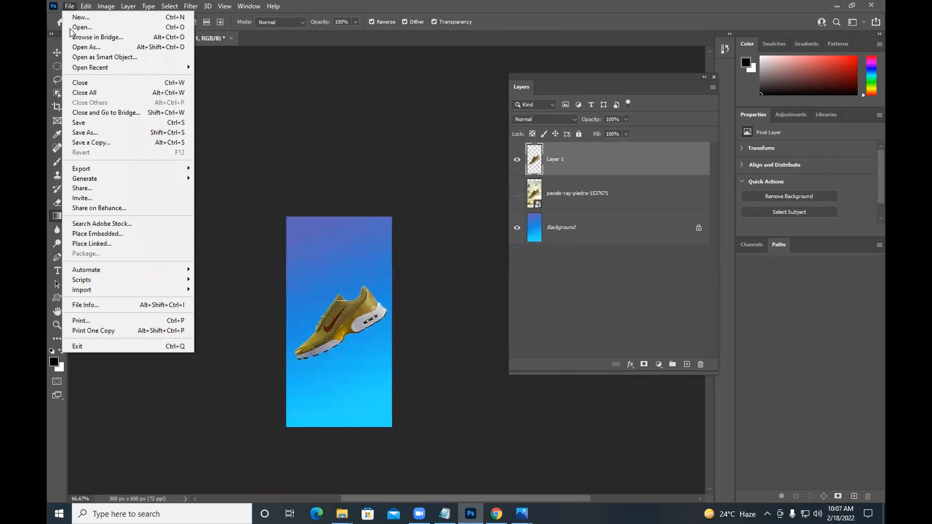
pyautogui.click(97, 233)
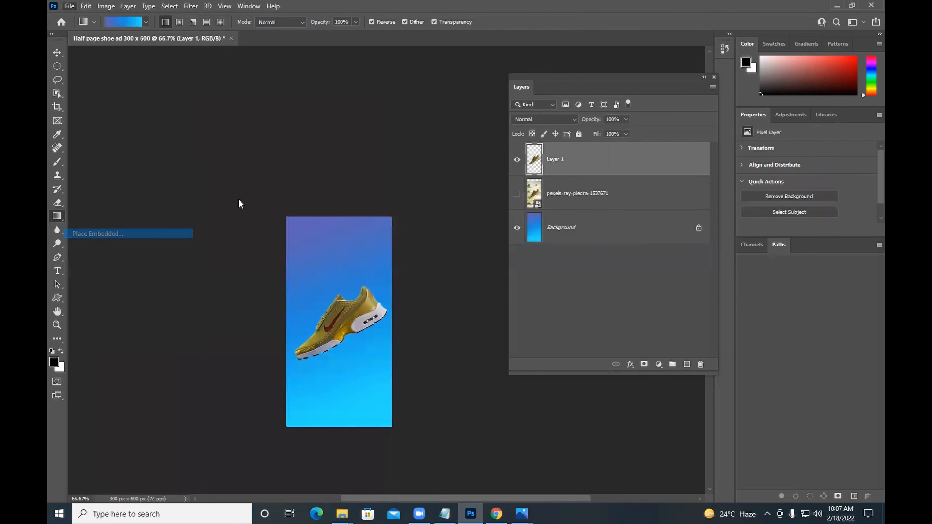
pyautogui.doubleClick(258, 96)
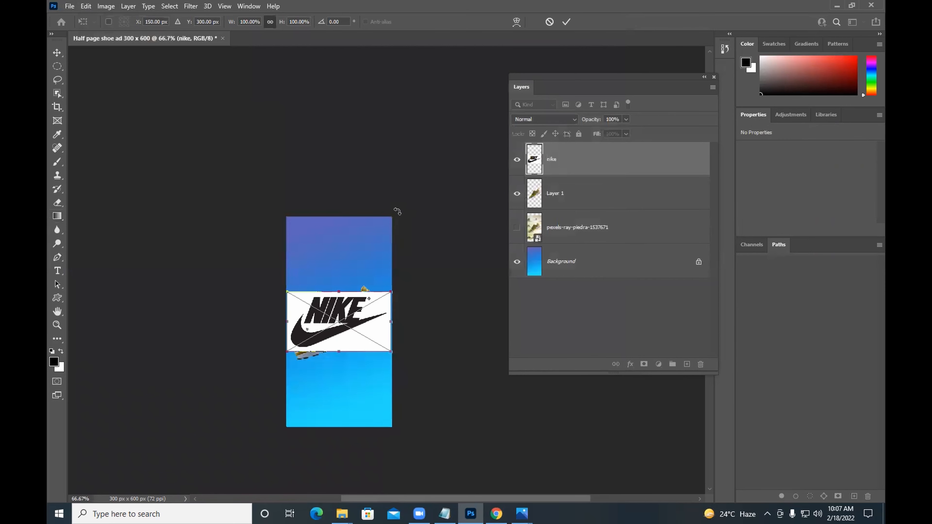
pyautogui.press('Return')
# Try selecting the NIKE lettering and swoosh on the placed logo with the Object Selection tool, and deselect.
pyautogui.hotkey('ctrl', '+')
pyautogui.hotkey('ctrl', '+')
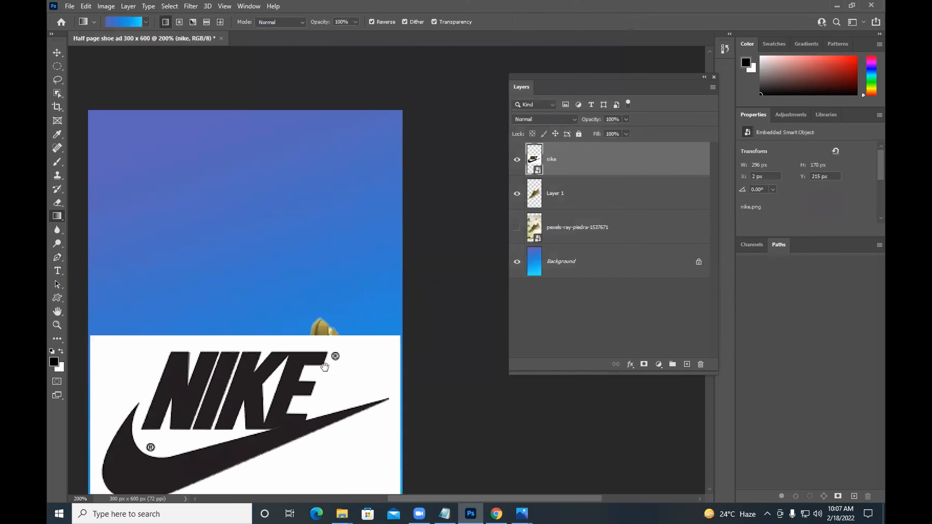
pyautogui.moveTo(308, 375); pyautogui.dragTo(356, 153)
pyautogui.click(58, 94)
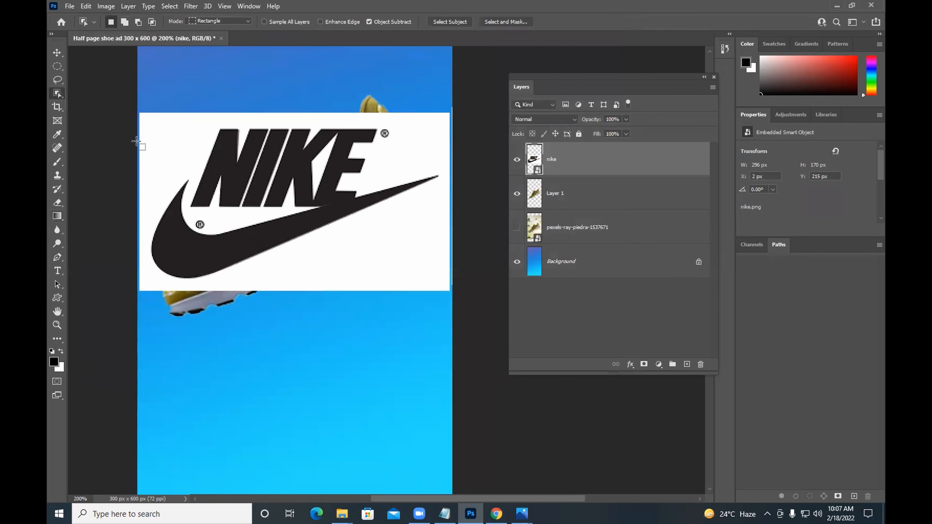
pyautogui.moveTo(143, 118); pyautogui.dragTo(442, 284)
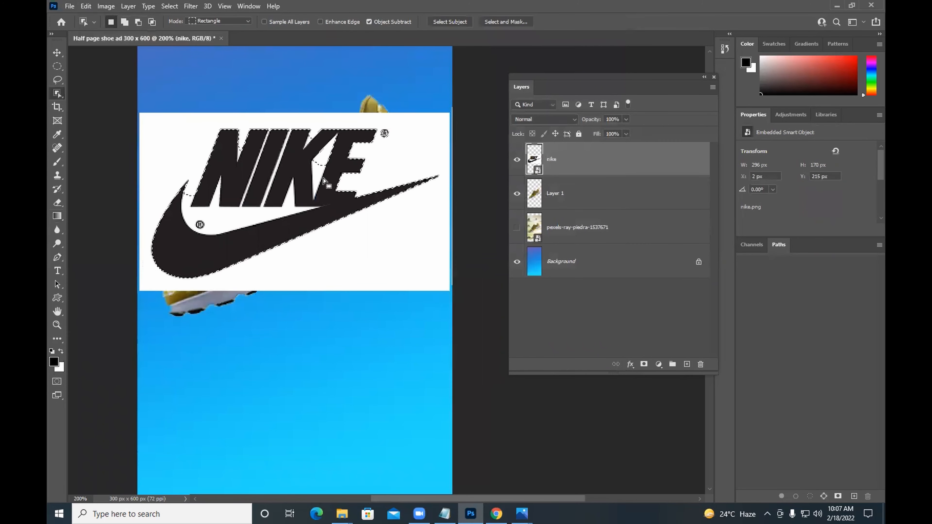
pyautogui.hotkey('ctrl', 'd')
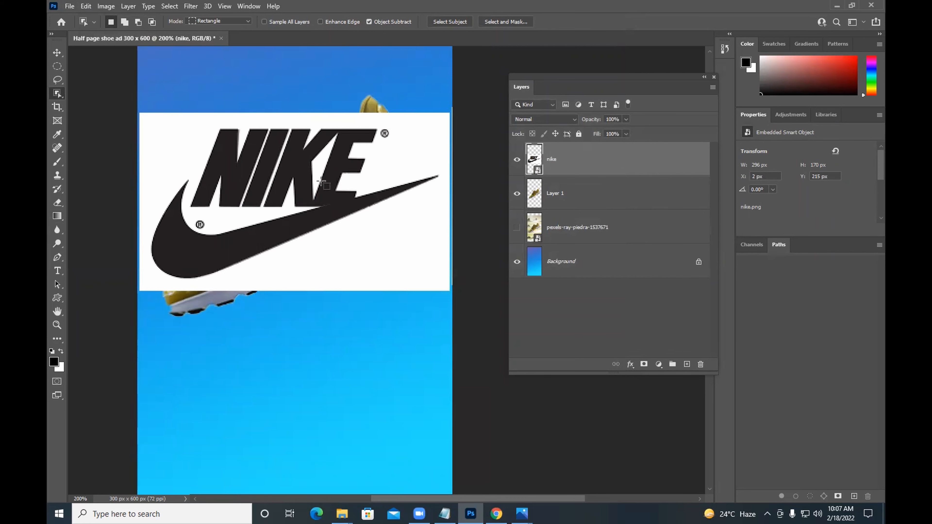
pyautogui.hotkey('ctrl', '-')
pyautogui.hotkey('ctrl', '-')
pyautogui.hotkey('ctrl', '+')
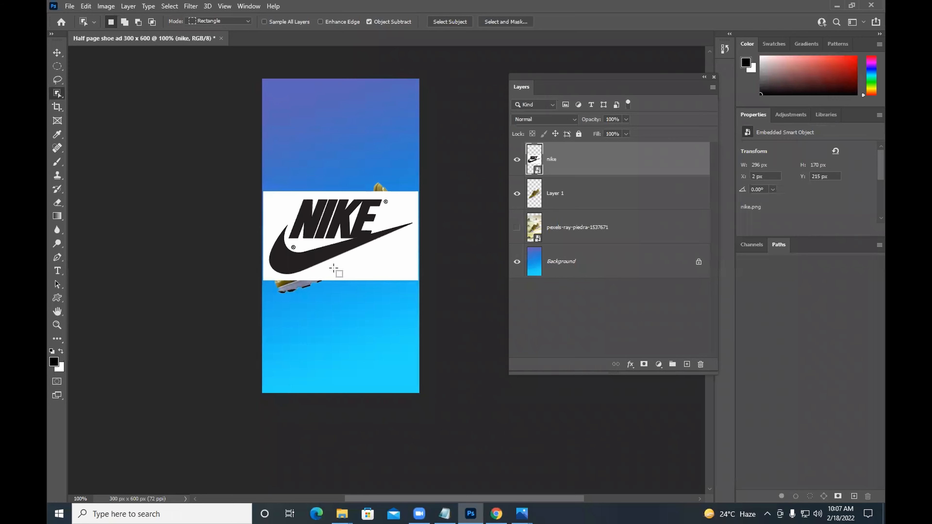
# Move the nike logo into the ad's upper right corner and scale it proportionally to about 34.5%.
pyautogui.click(57, 52)
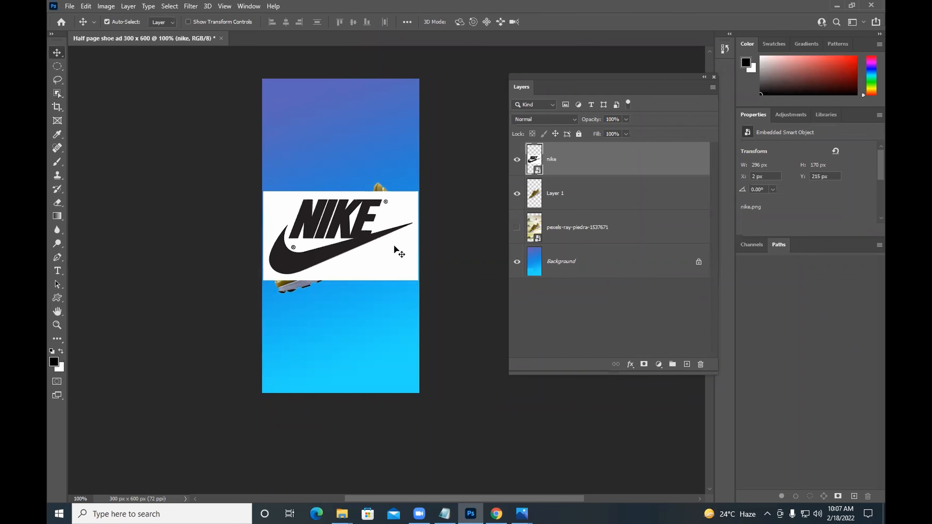
pyautogui.moveTo(343, 203); pyautogui.dragTo(364, 101)
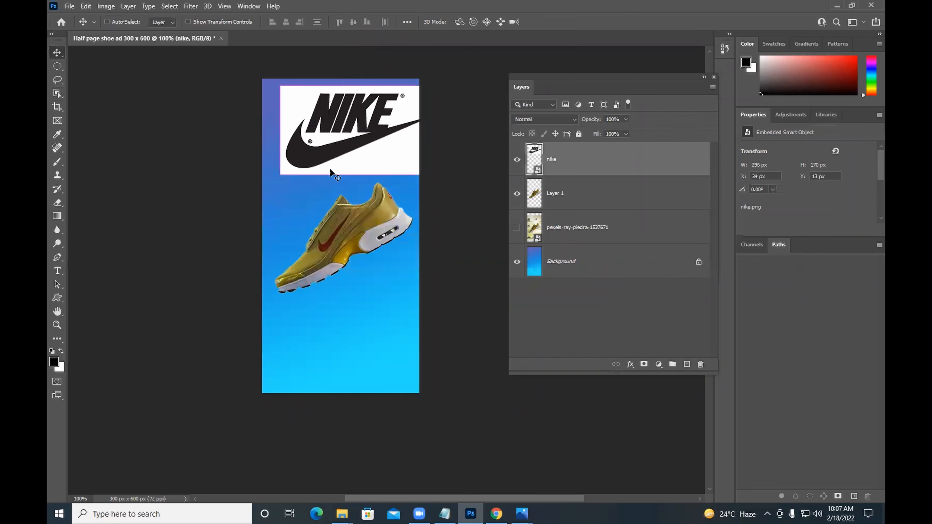
pyautogui.hotkey('ctrl', 't')
pyautogui.moveTo(281, 173); pyautogui.dragTo(370, 109)
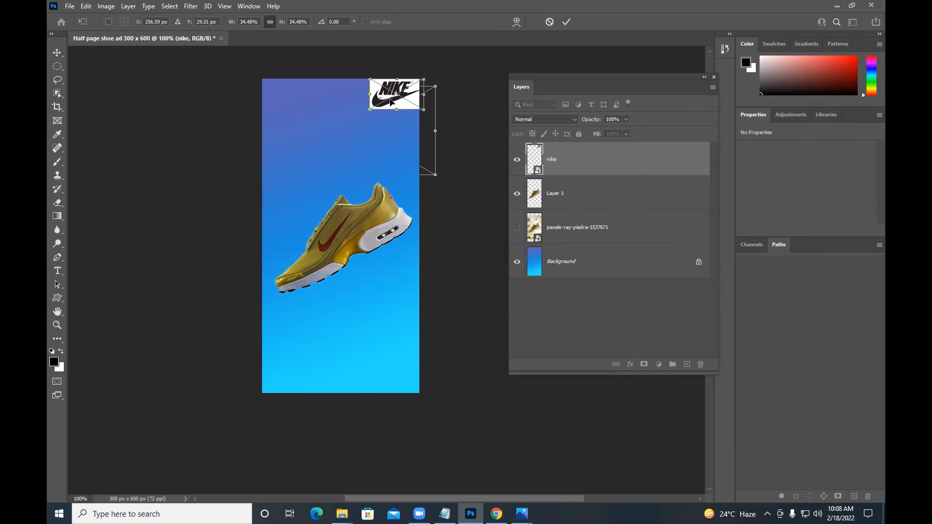
pyautogui.press('Return')
# Set the nike layer's blend mode to Multiply, comparing it with other modes on a close-up of the logo.
pyautogui.hotkey('ctrl', '+')
pyautogui.hotkey('ctrl', '+')
pyautogui.hotkey('ctrl', '+')
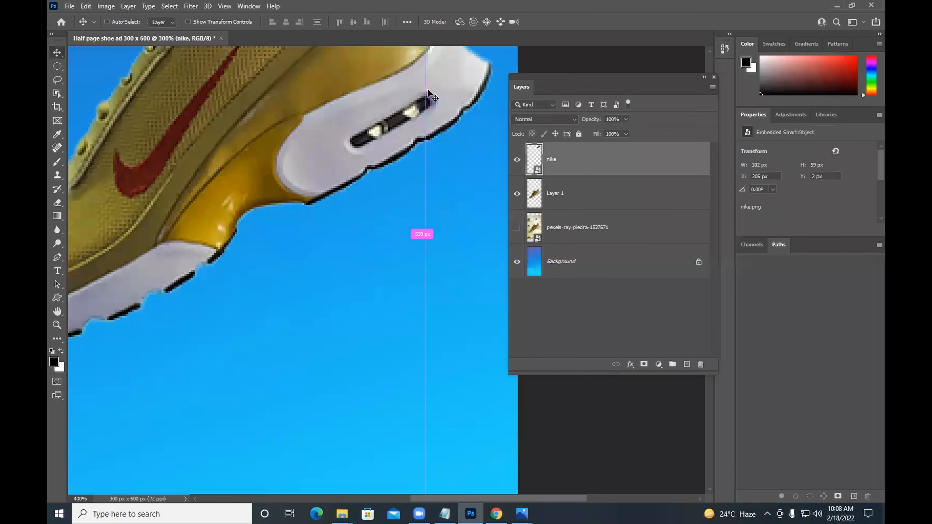
pyautogui.moveTo(427, 92); pyautogui.dragTo(380, 279)
pyautogui.moveTo(391, 91); pyautogui.dragTo(370, 293)
pyautogui.moveTo(354, 99); pyautogui.dragTo(354, 234)
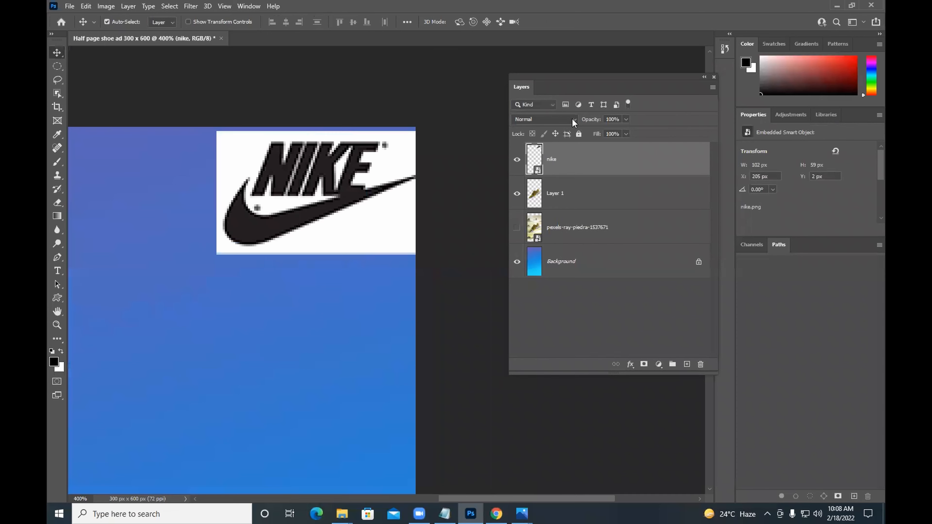
pyautogui.click(561, 118)
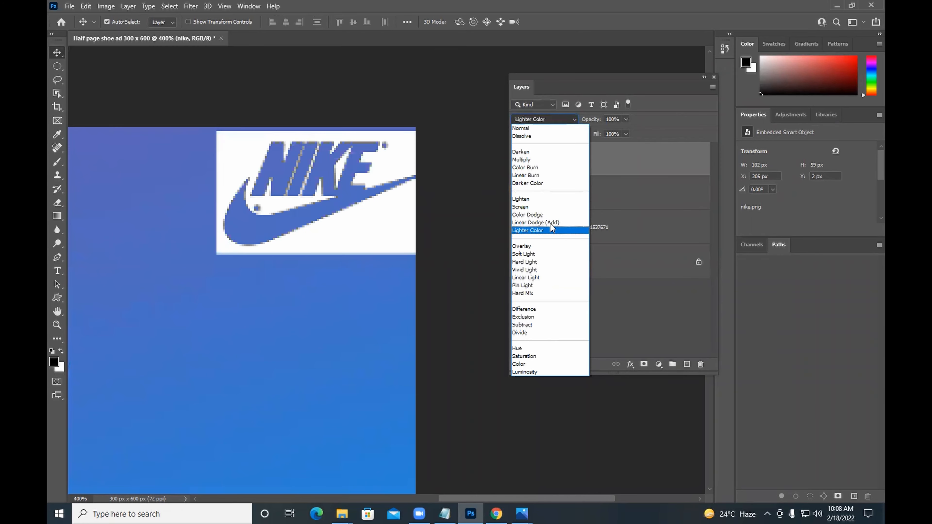
pyautogui.click(539, 160)
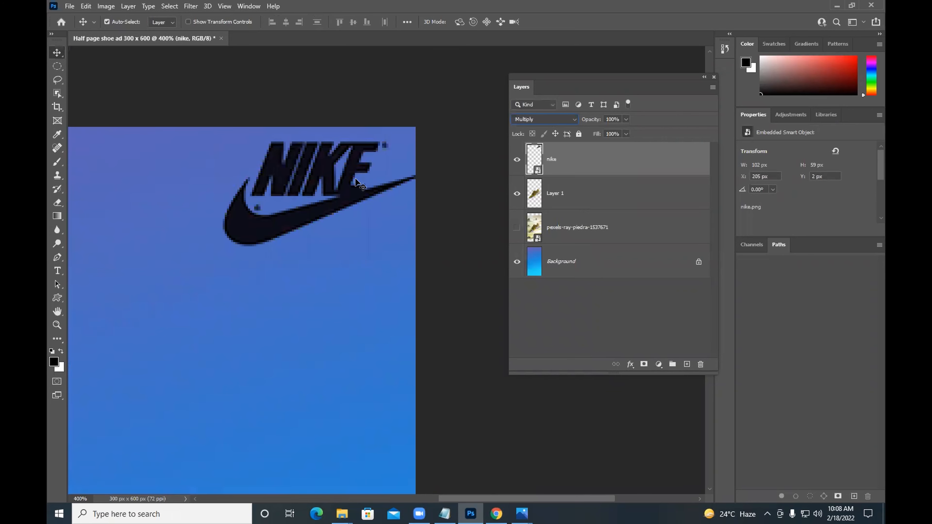
# Preview lighter blend modes such as Linear Dodge (Add) on the nike layer and keep Multiply.
pyautogui.click(575, 119)
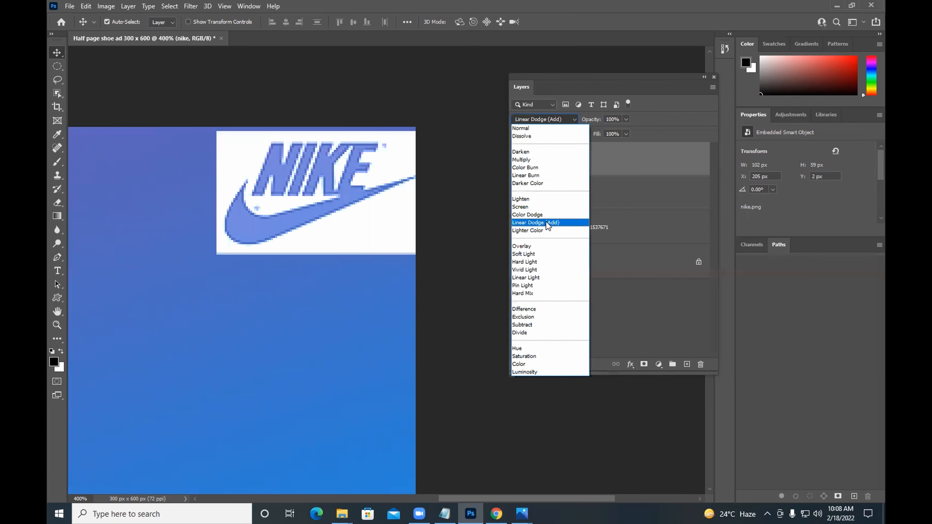
pyautogui.click(556, 116)
pyautogui.click(556, 118)
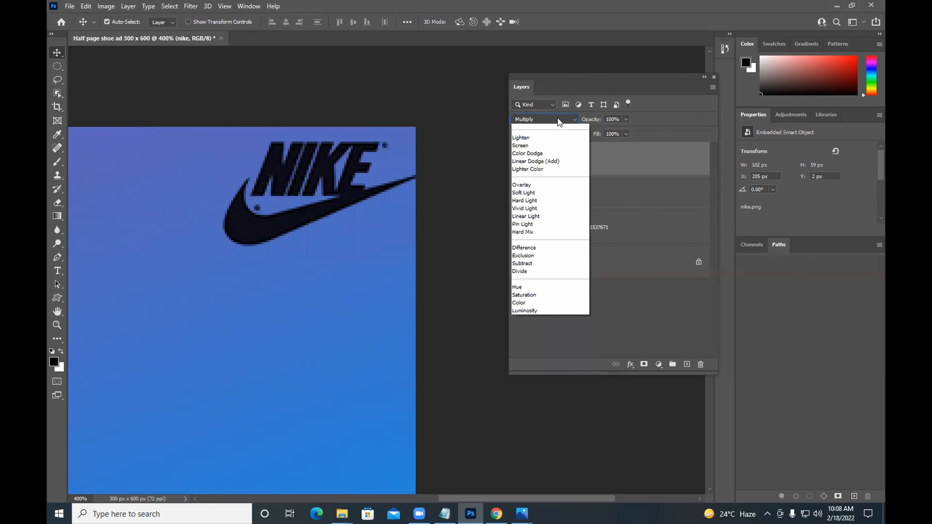
pyautogui.click(558, 121)
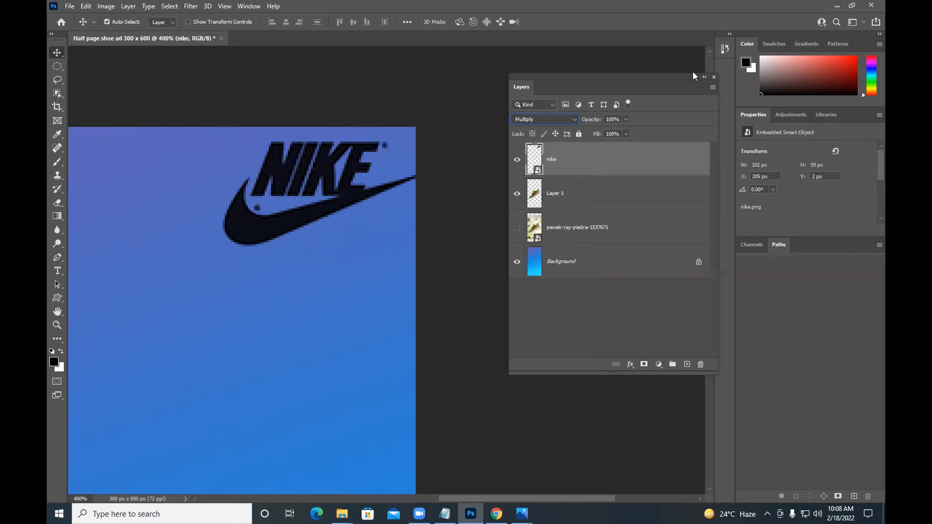
# Move the cut-out shoe on Layer 1 down to just below the middle of the ad.
pyautogui.hotkey('ctrl', '1')
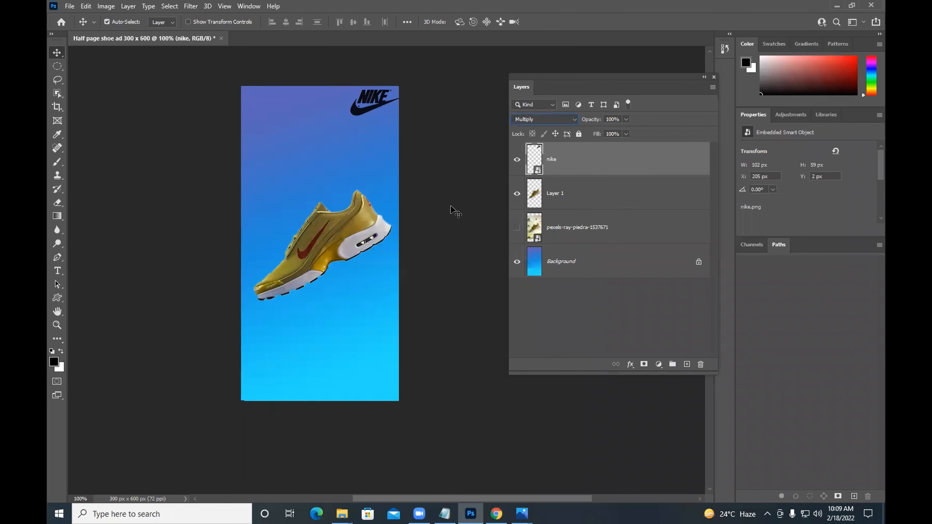
pyautogui.click(339, 242)
pyautogui.moveTo(339, 242); pyautogui.dragTo(330, 268)
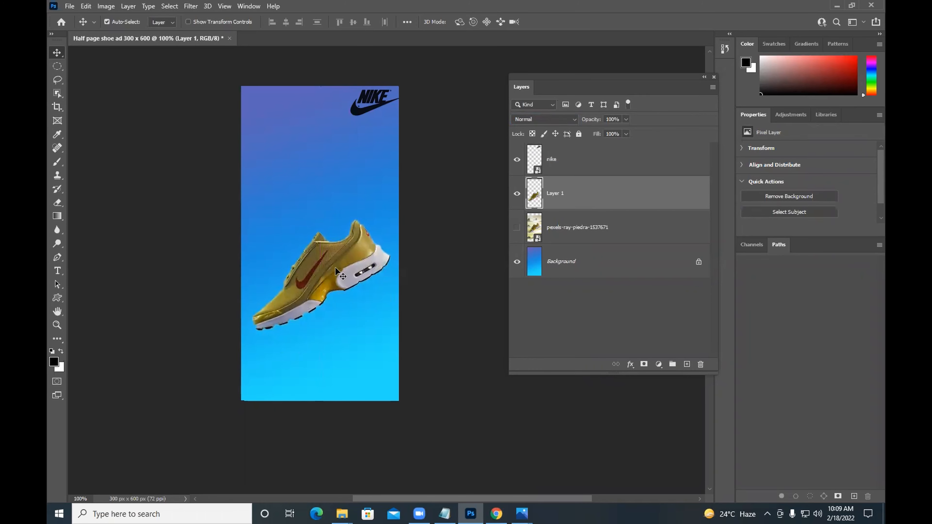
# Keep Multiply on the nike layer after previewing modes such as Color Dodge, and move the shoe slightly further down the ad.
pyautogui.click(560, 163)
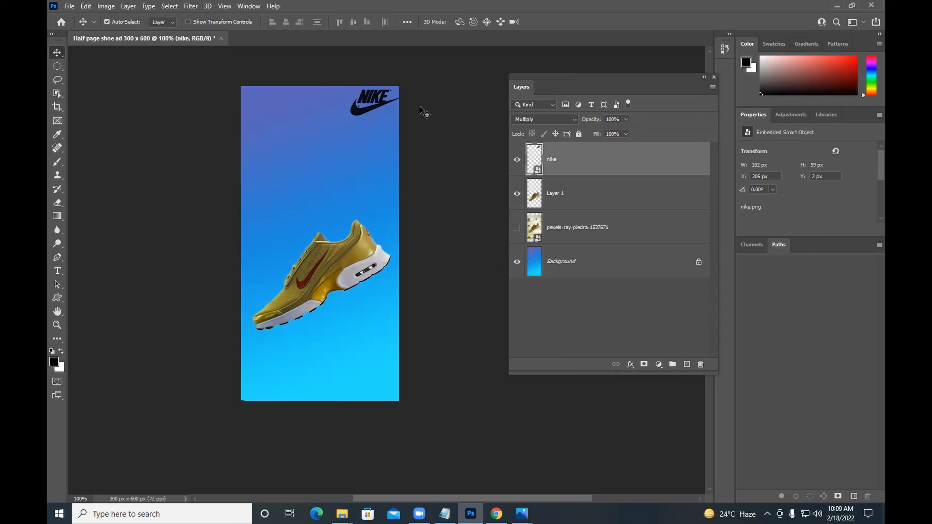
pyautogui.click(542, 120)
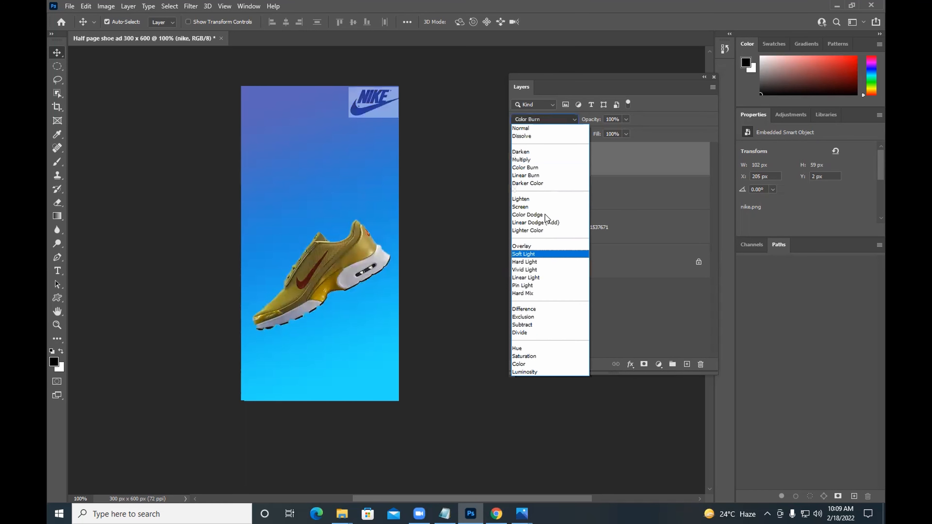
pyautogui.click(634, 253)
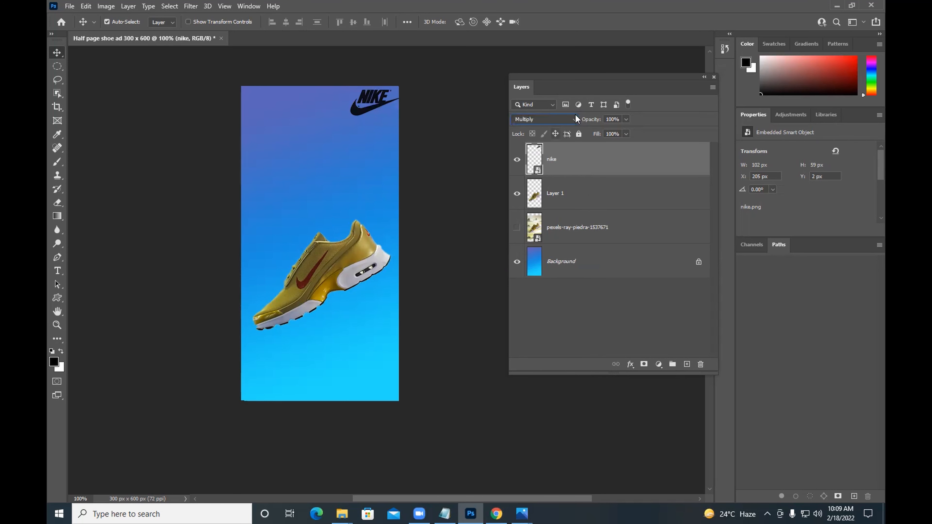
pyautogui.click(543, 119)
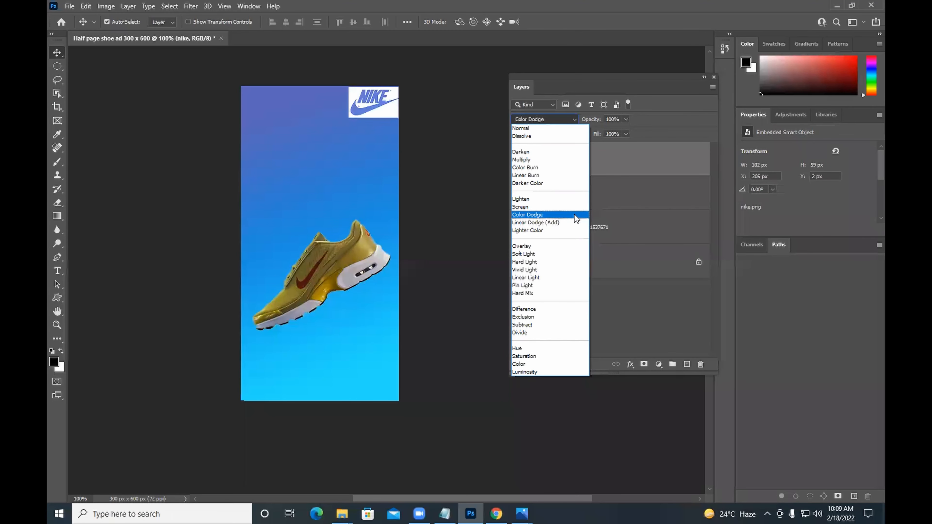
pyautogui.click(575, 160)
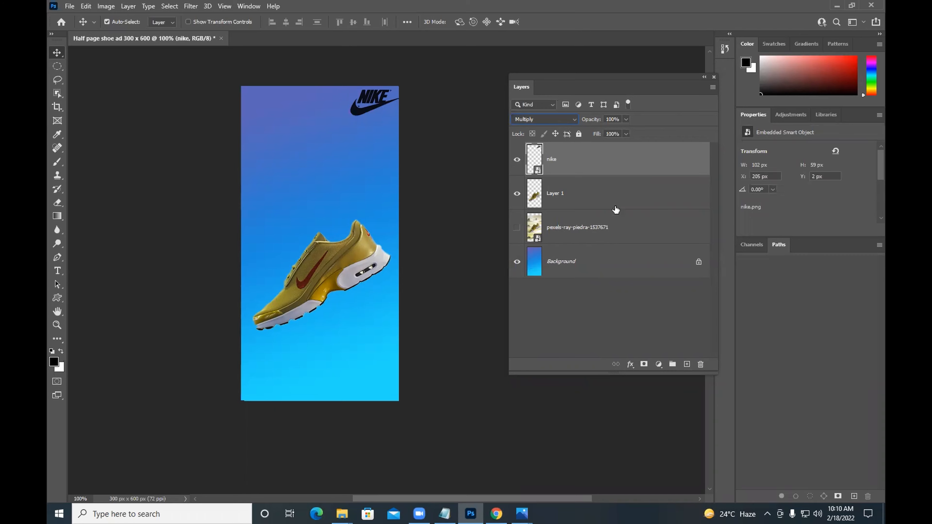
pyautogui.moveTo(354, 262); pyautogui.dragTo(351, 275)
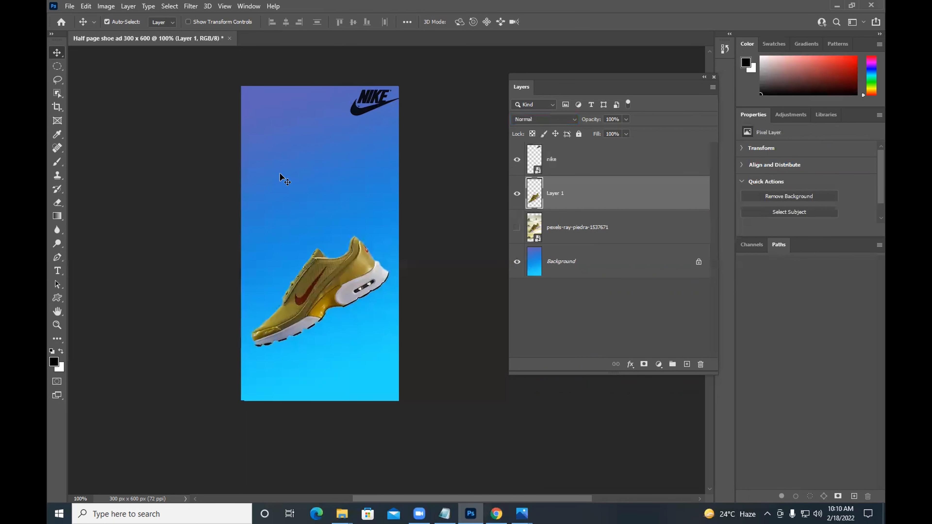
# Switch to Chrome and browse the badges and stickers image results, previewing the red NEW! sticker set and a pop art speech bubble image.
pyautogui.click(496, 514)
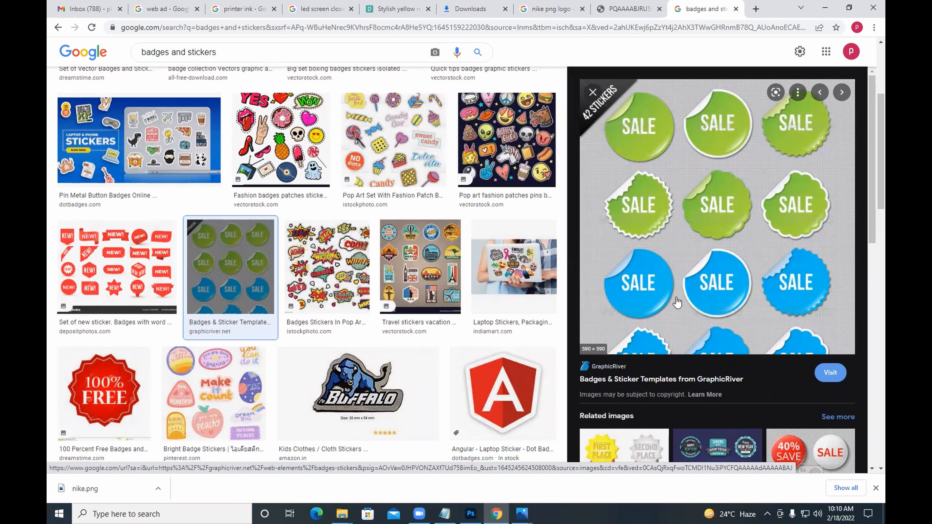
pyautogui.scroll(-1, 421, 240)
pyautogui.click(138, 227)
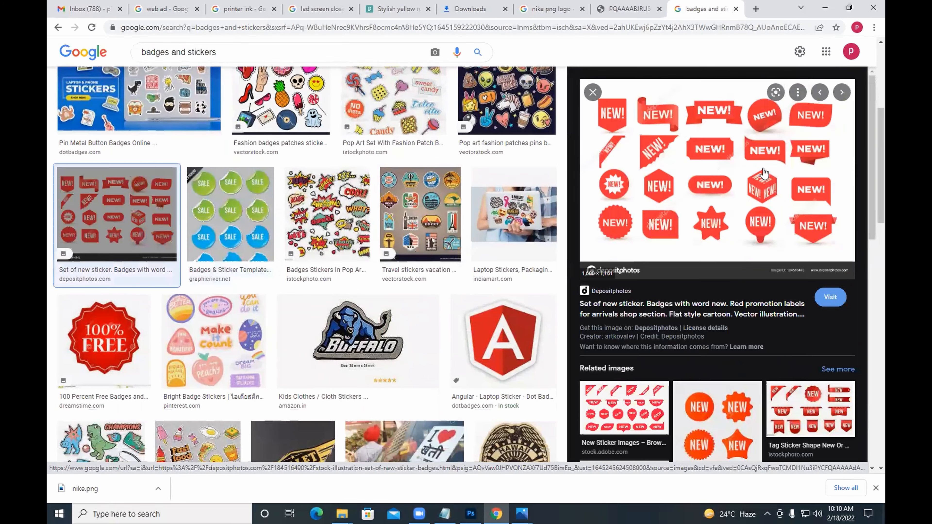
pyautogui.scroll(-10, 455, 238)
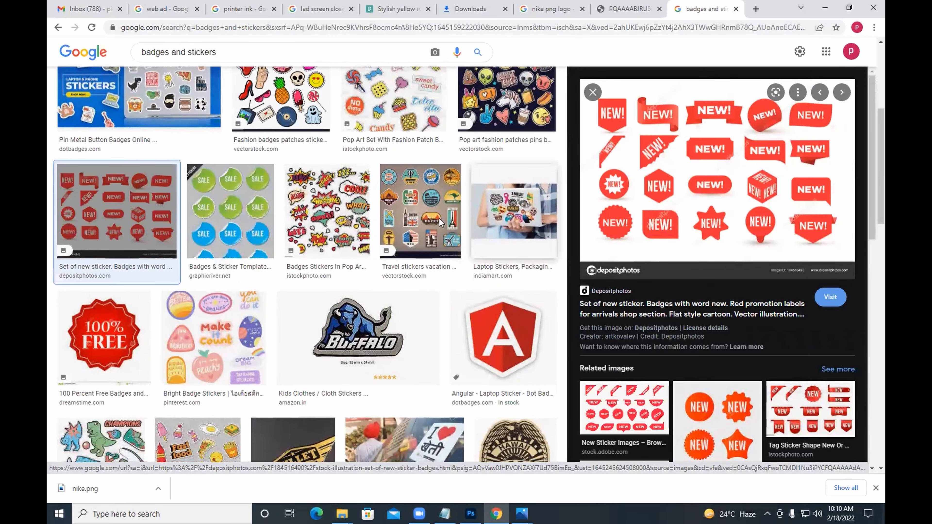
pyautogui.scroll(-12, 449, 253)
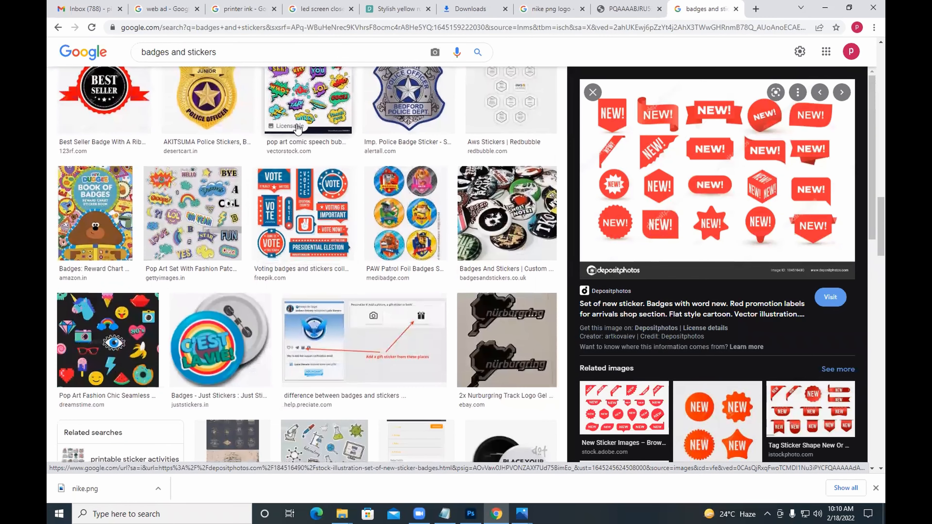
pyautogui.click(319, 117)
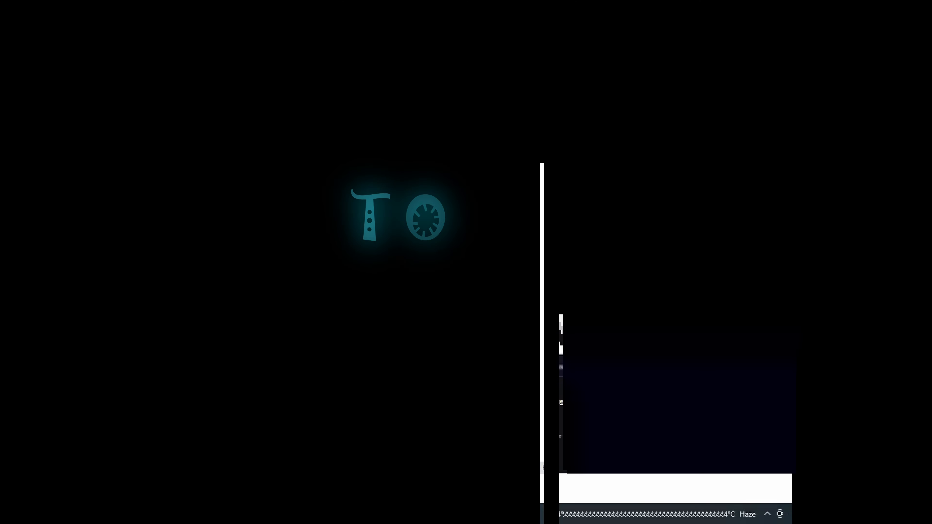